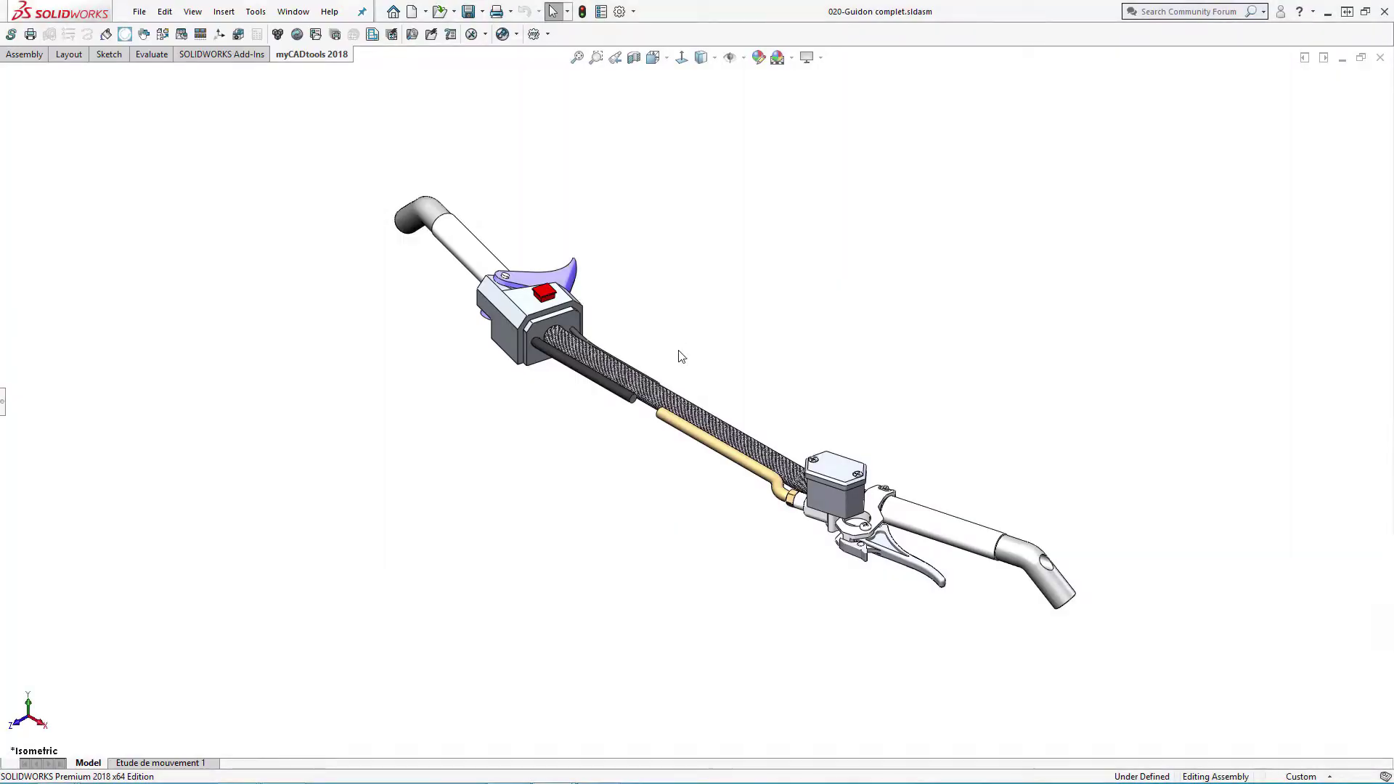
- Open the 020-Barre de guidon tube as a part; set Project 040 and add Customer Visiativ
click(683, 407)
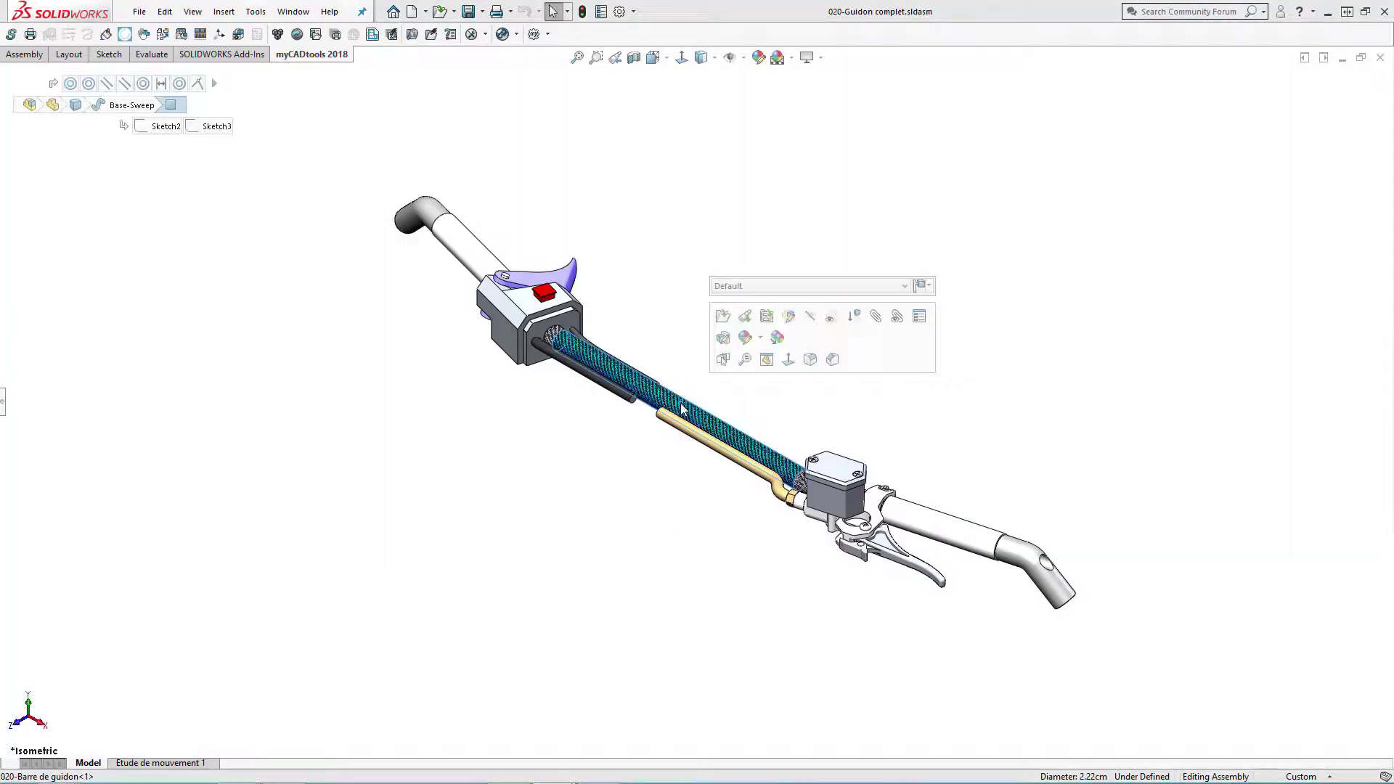
click(724, 317)
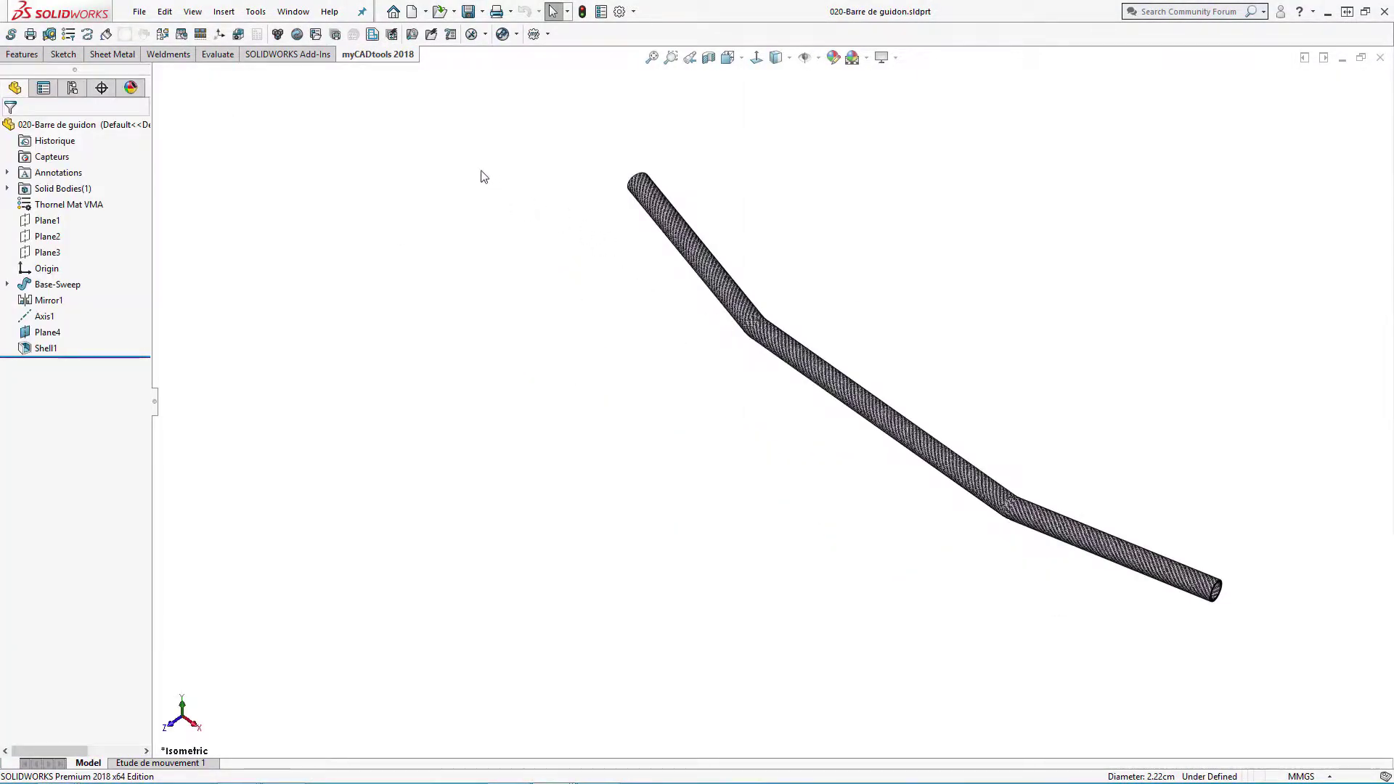
click(601, 12)
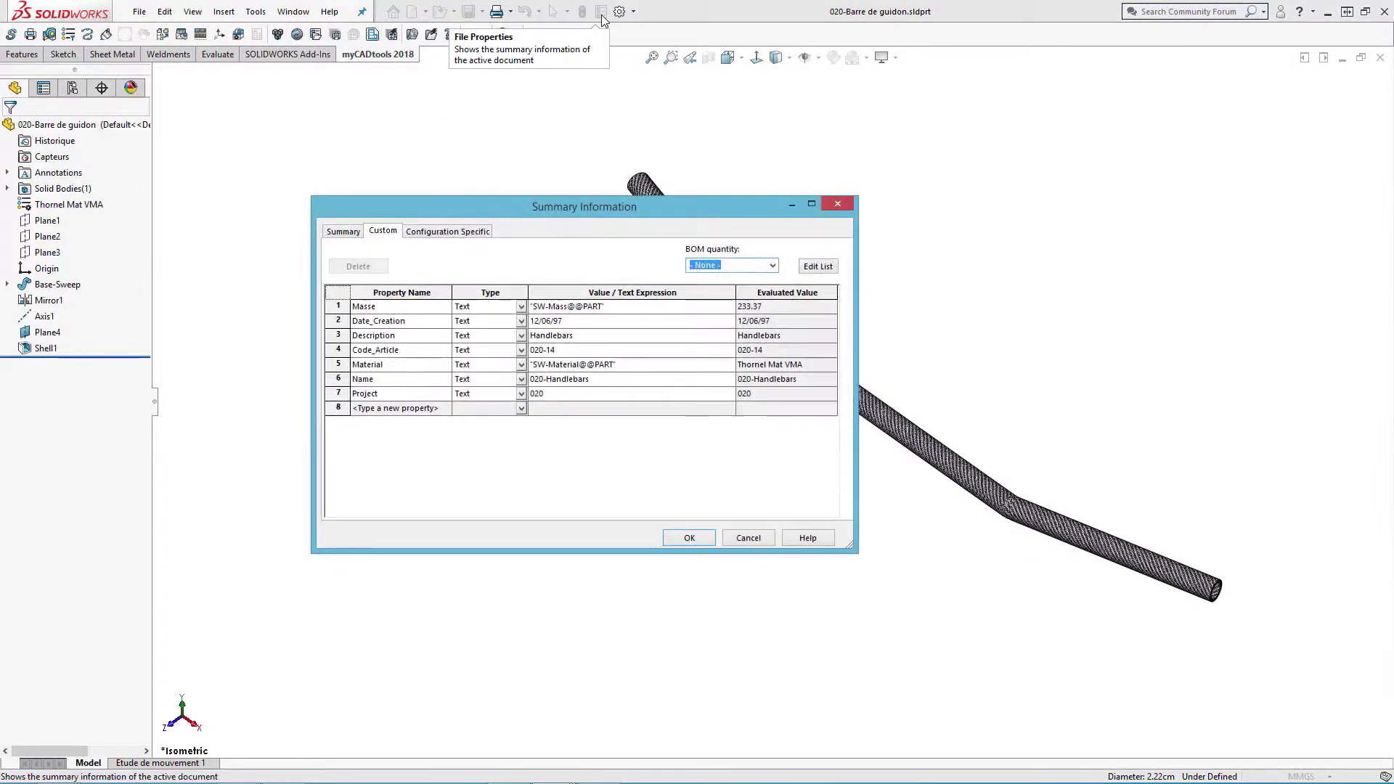
click(555, 396)
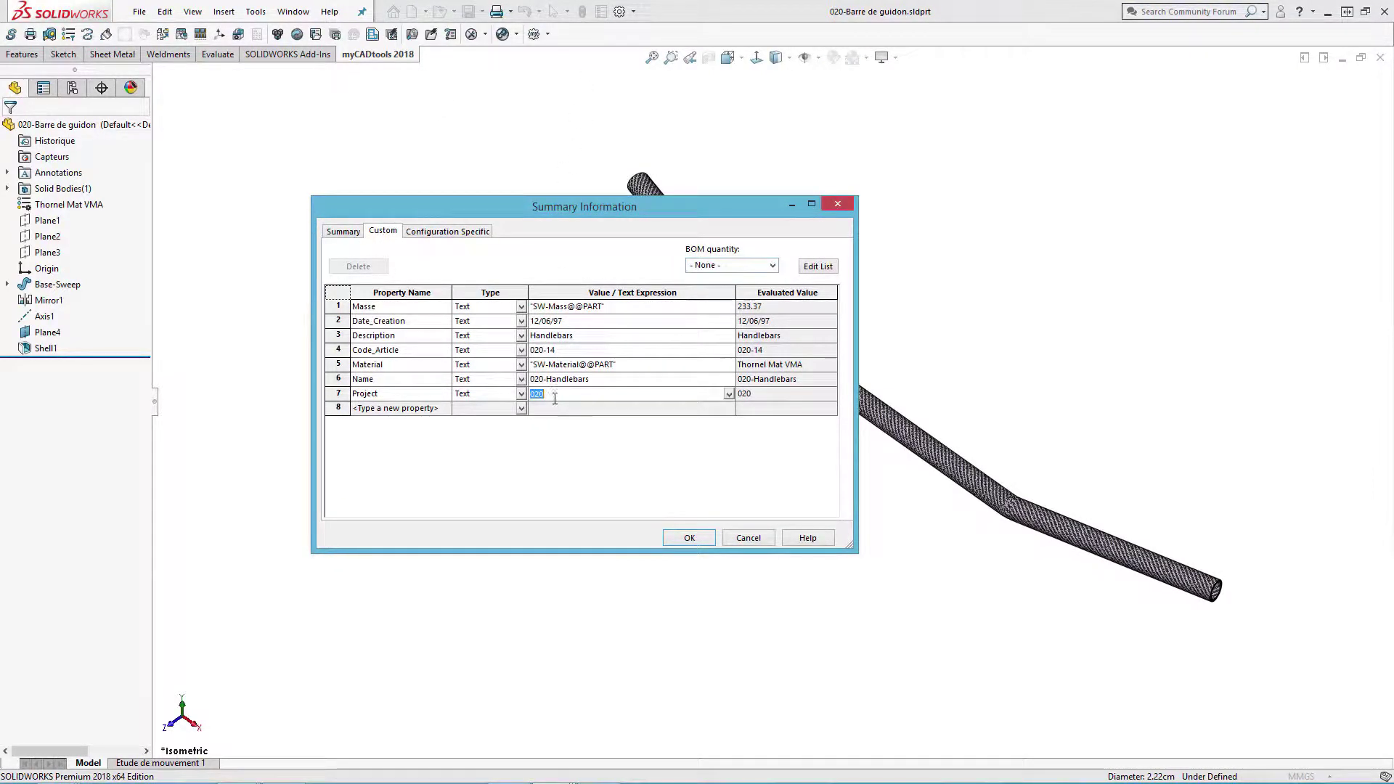
text(040)
click(408, 411)
text(Custome)
text(r)
click(564, 411)
text(Visiativ)
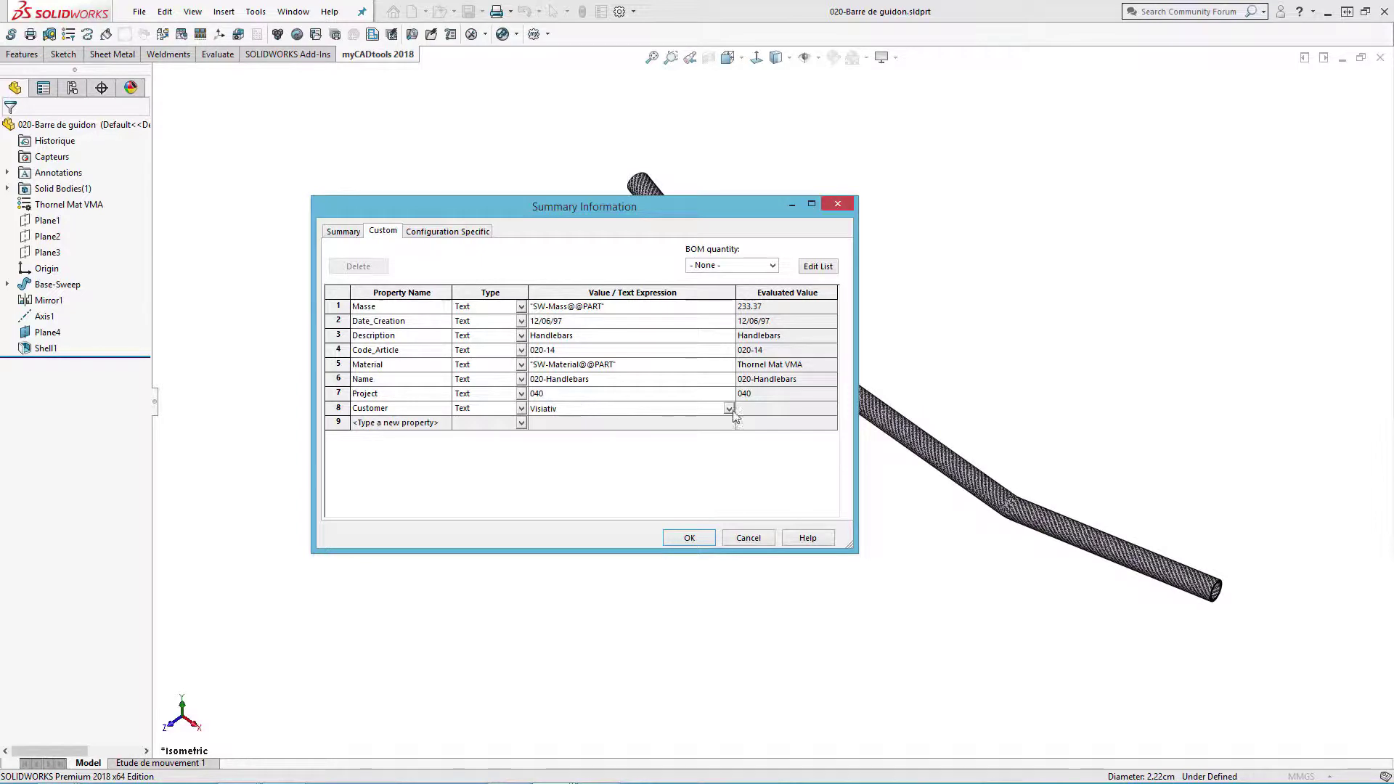
key(Return)
click(760, 540)
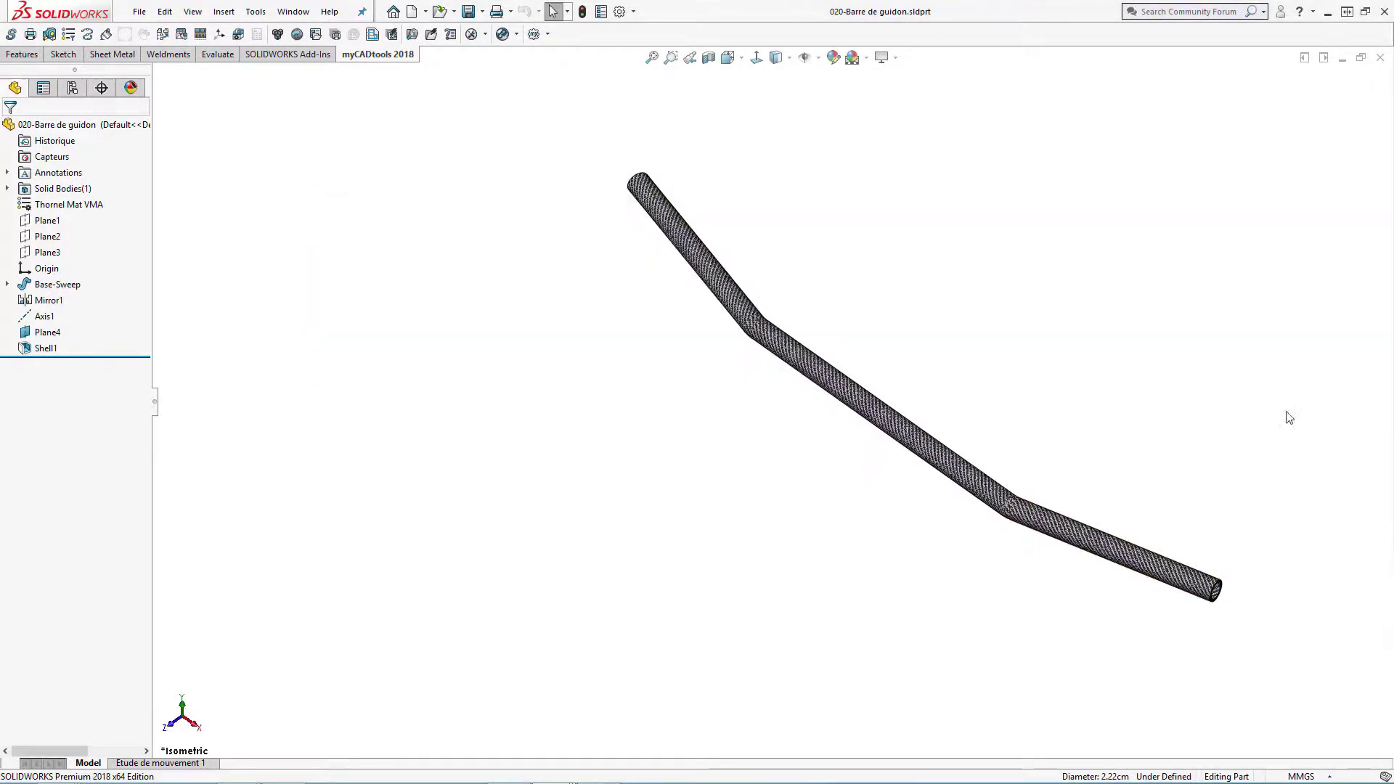
- Close the tube part and open the 020-Couvercle reservoir cover from the assembly
click(1381, 57)
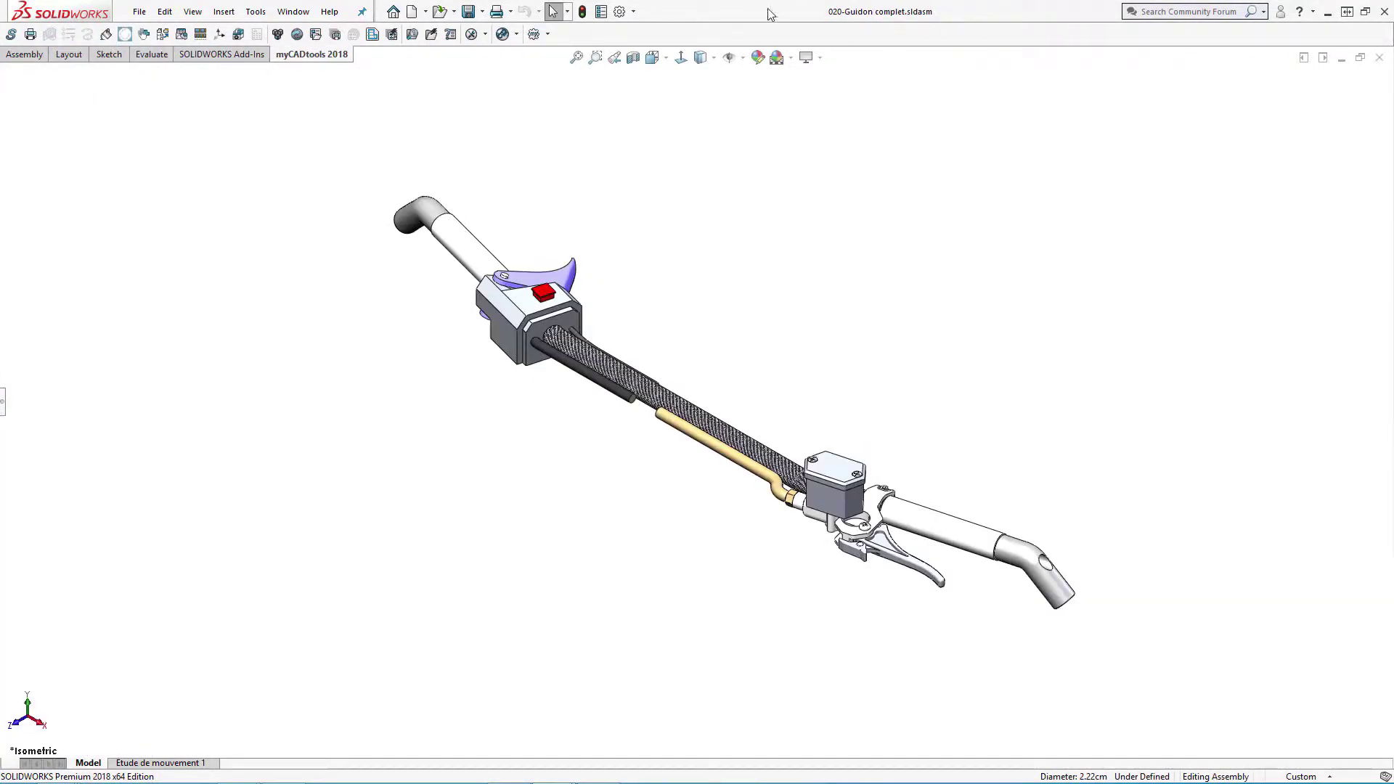
click(839, 470)
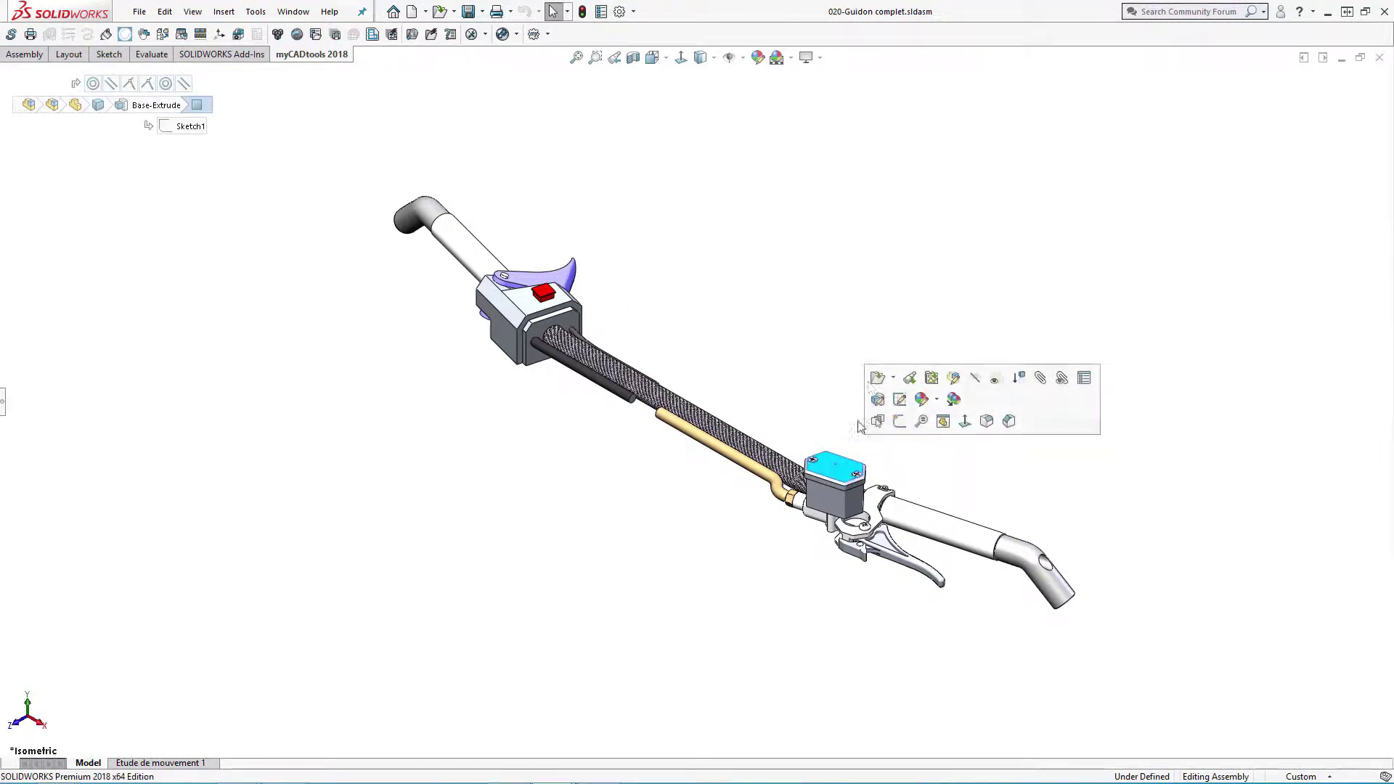
click(878, 378)
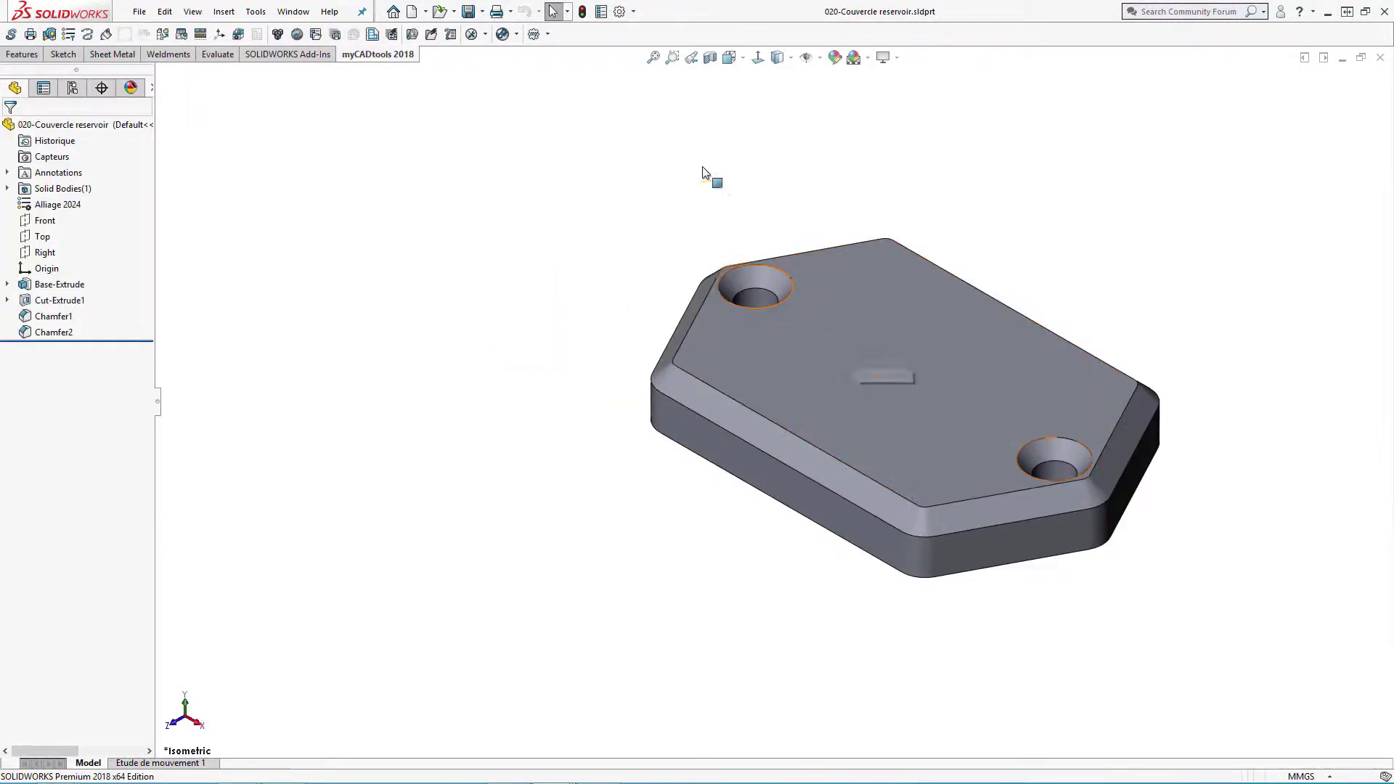
- Set the cover's Project property to 040 and add a Customer property of Visiativ
click(602, 12)
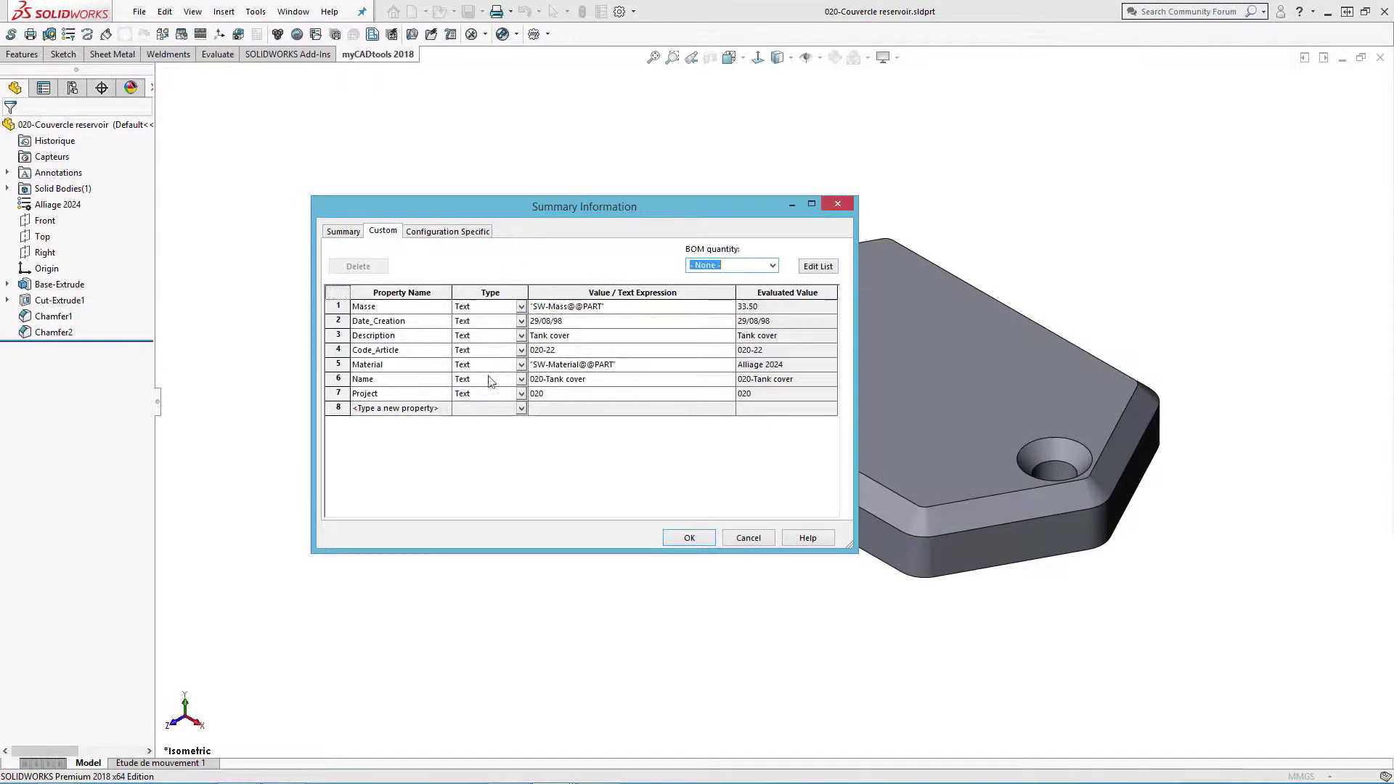
click(559, 398)
text(040)
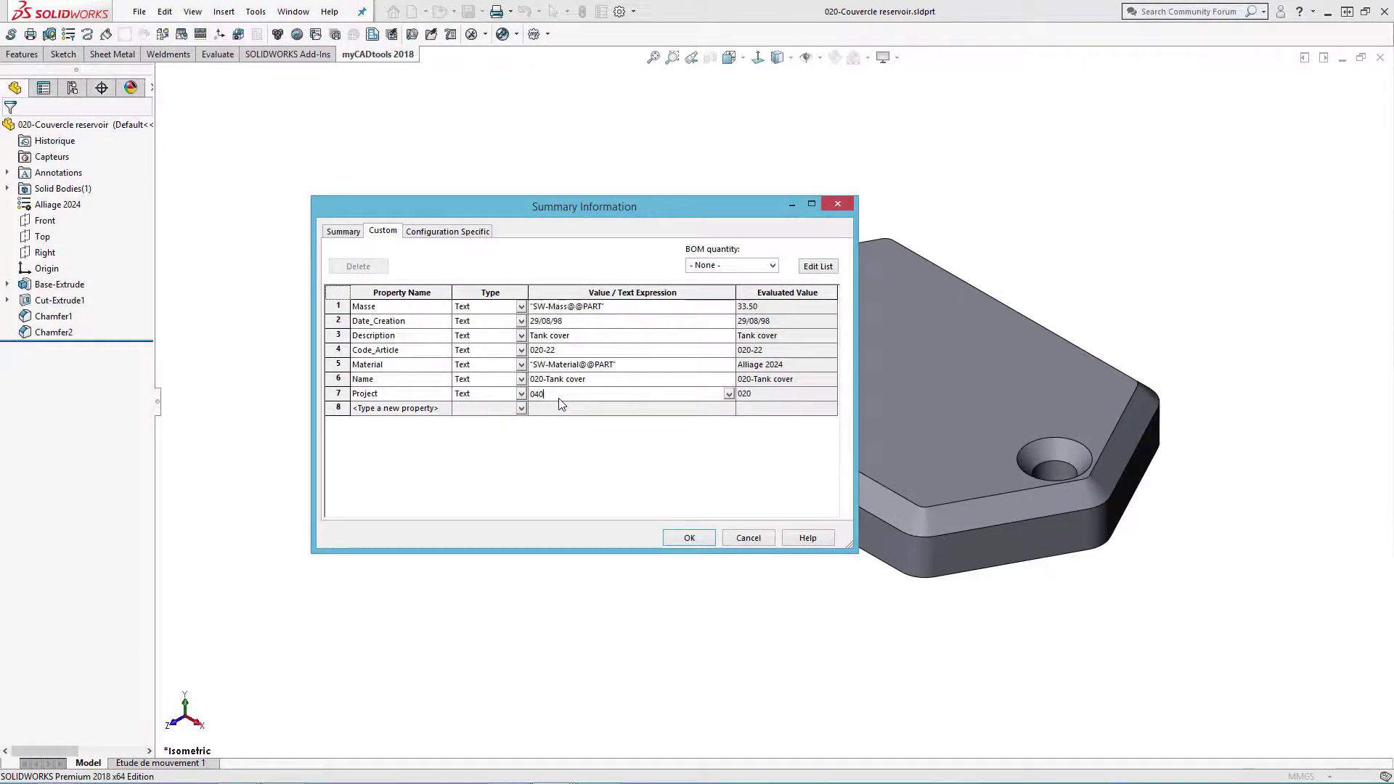
click(411, 409)
text(Customer)
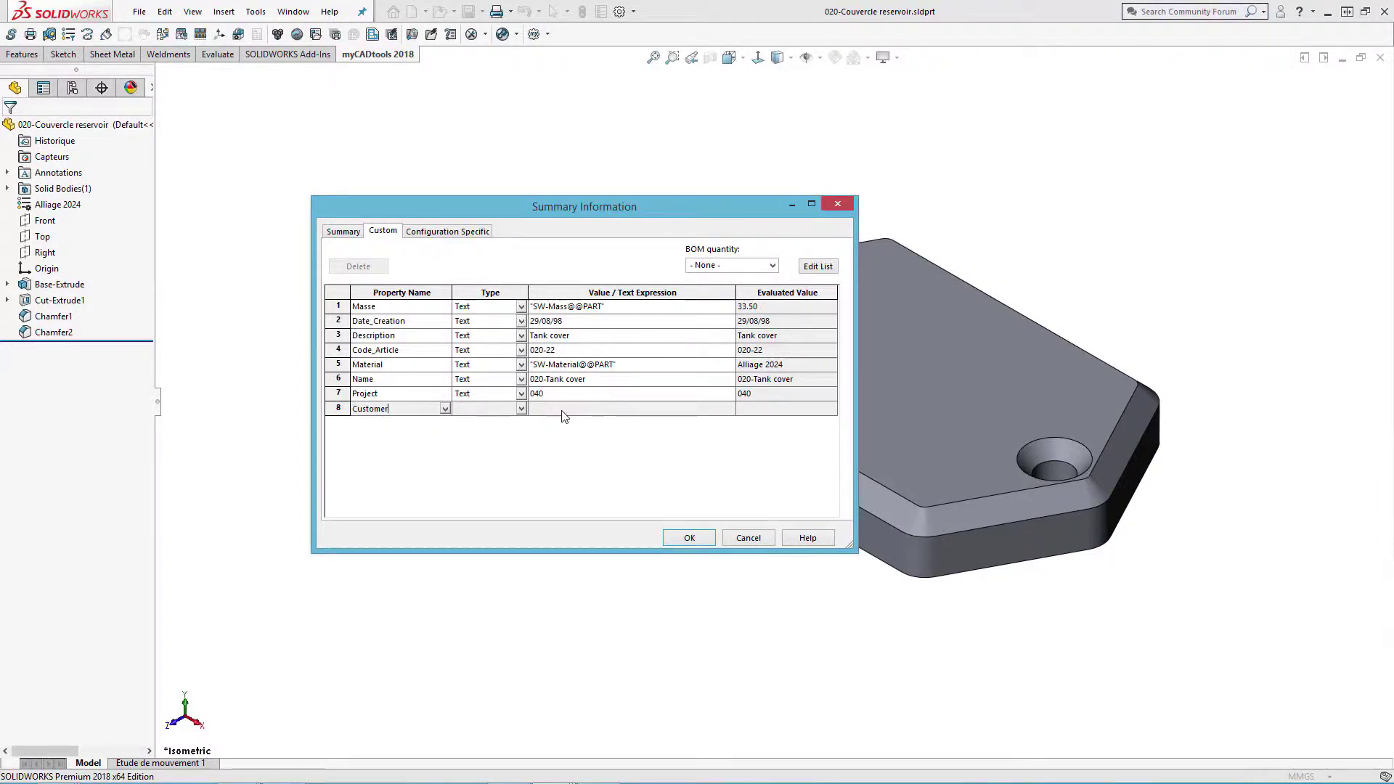
click(563, 410)
text(Visiativ)
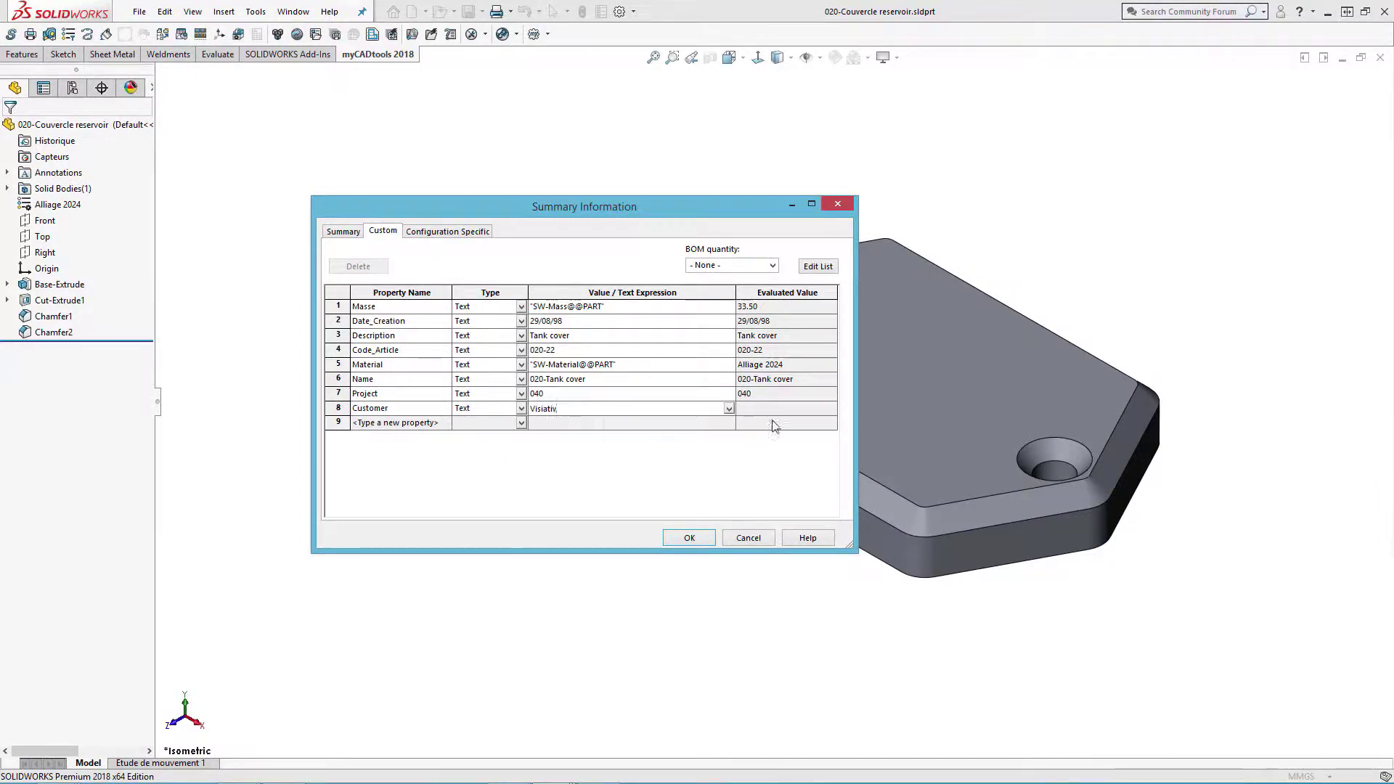
key(Return)
click(748, 539)
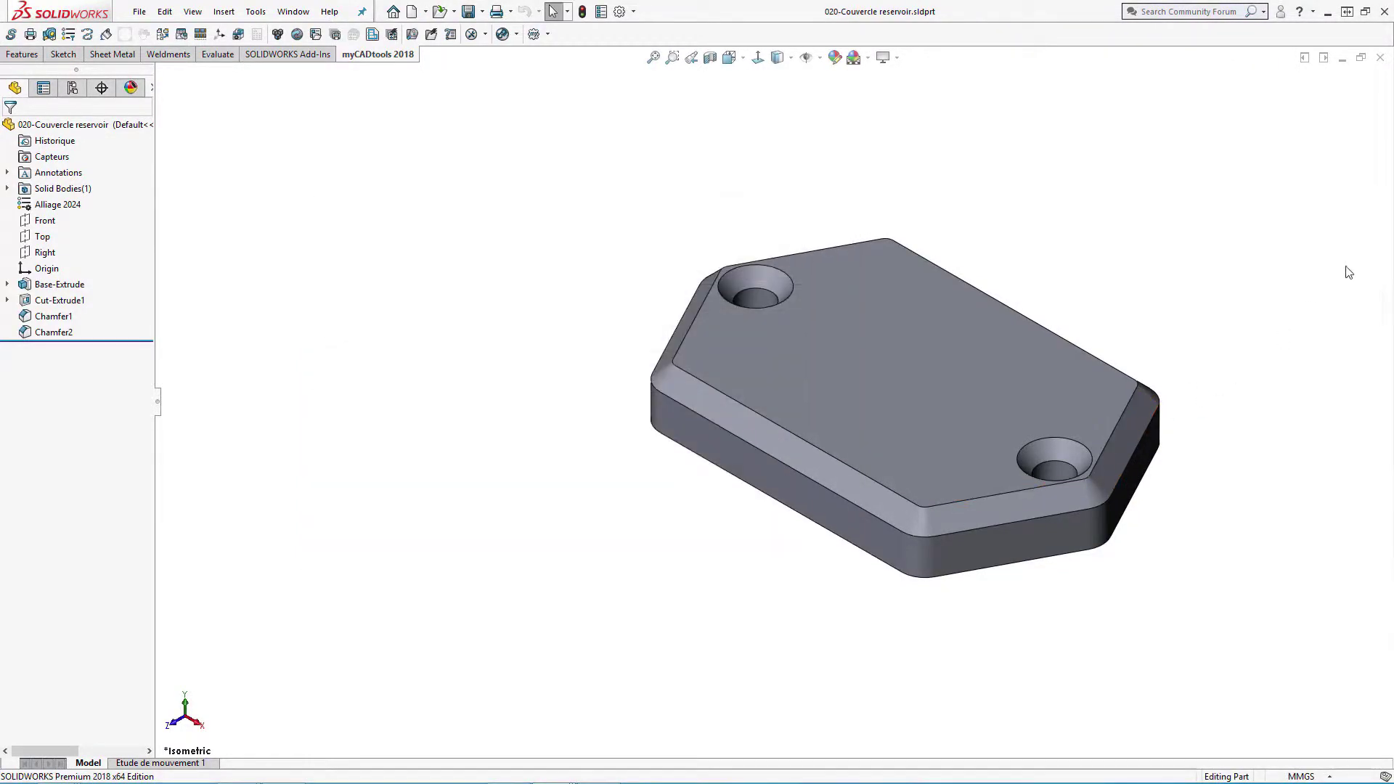
- Close the cover part and load the Files SW Pieces folder (16 documents) into BatchProperties
click(1381, 58)
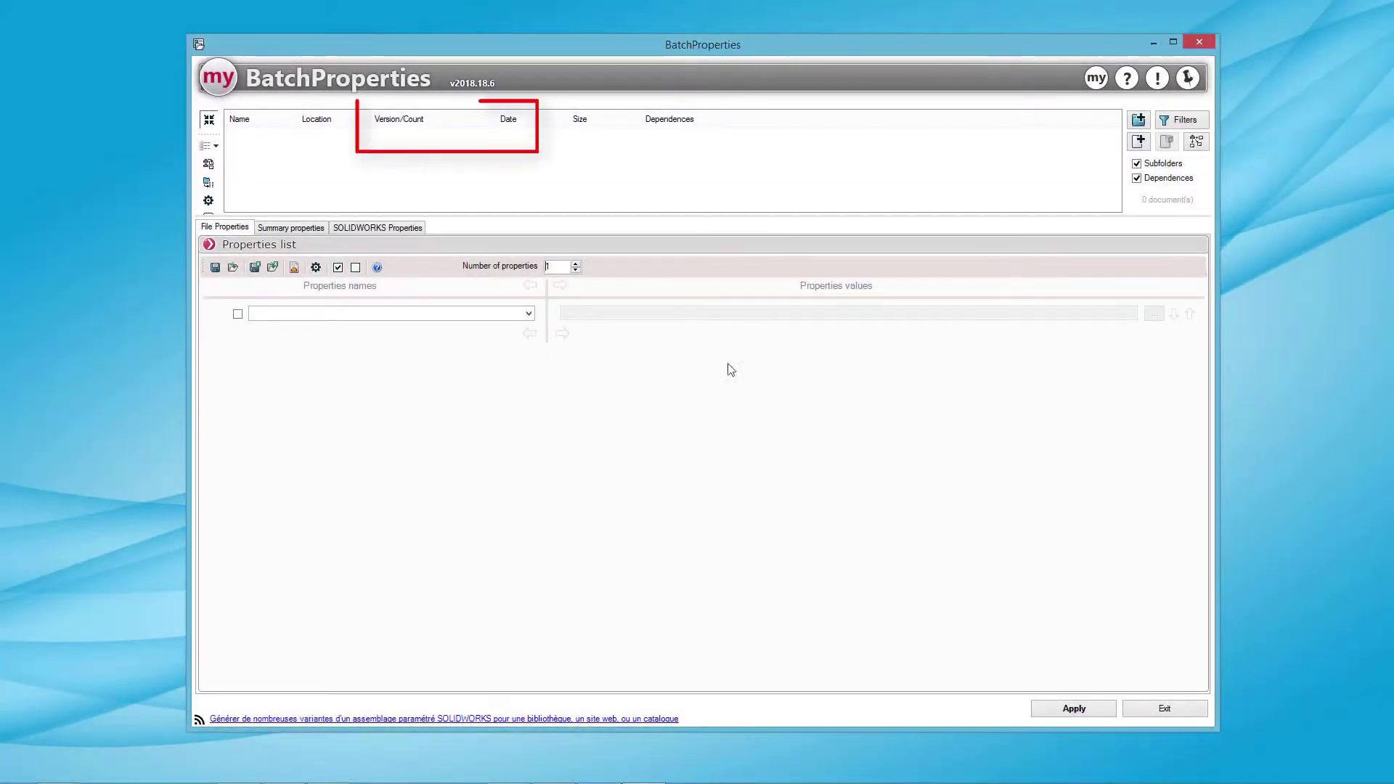
click(1138, 121)
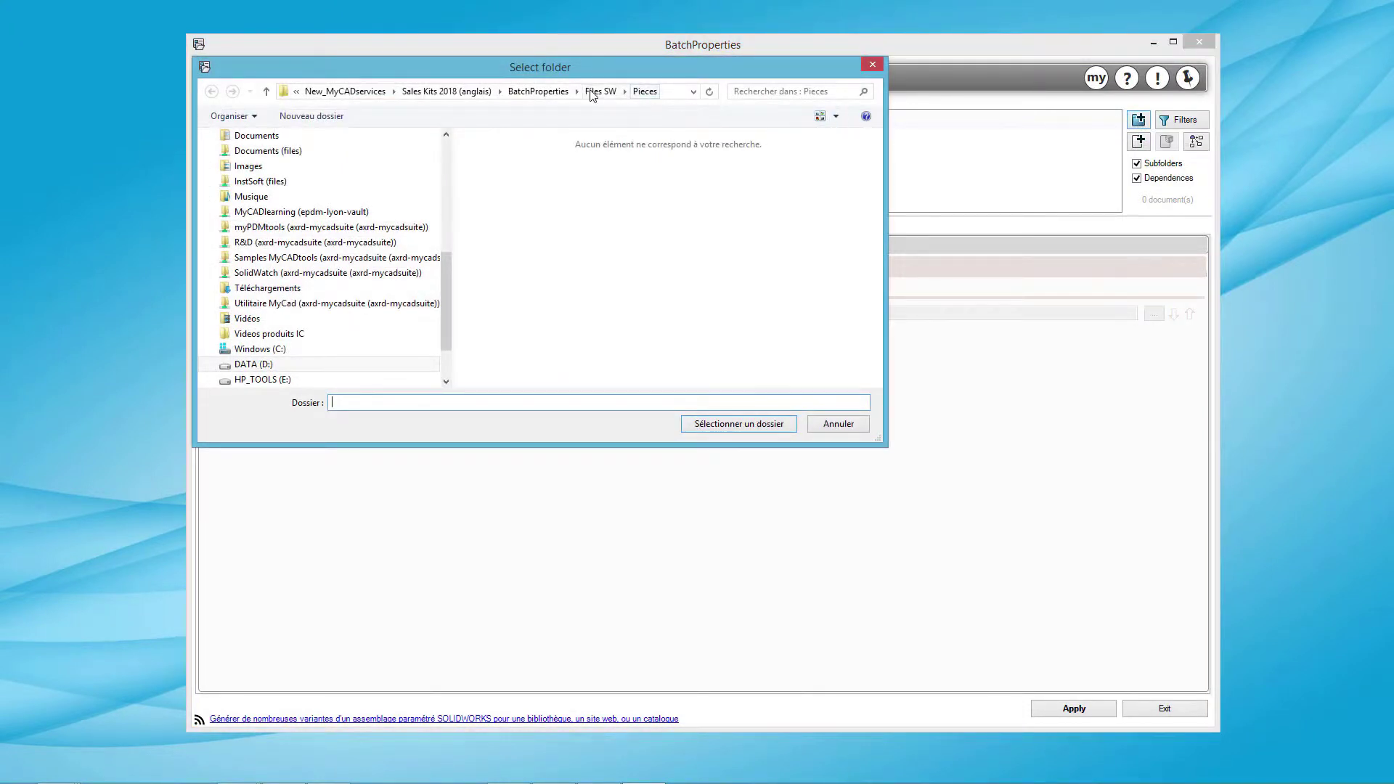
click(592, 92)
click(501, 175)
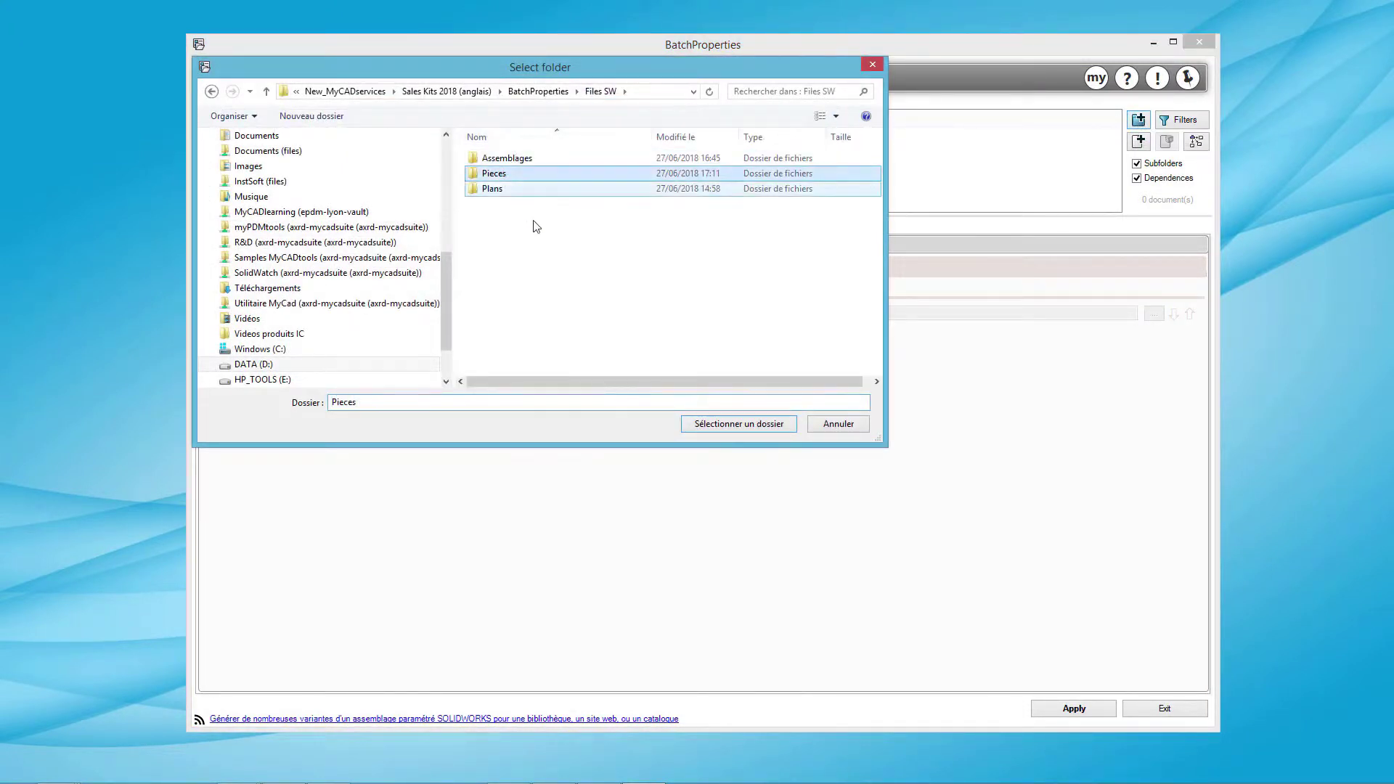
click(739, 427)
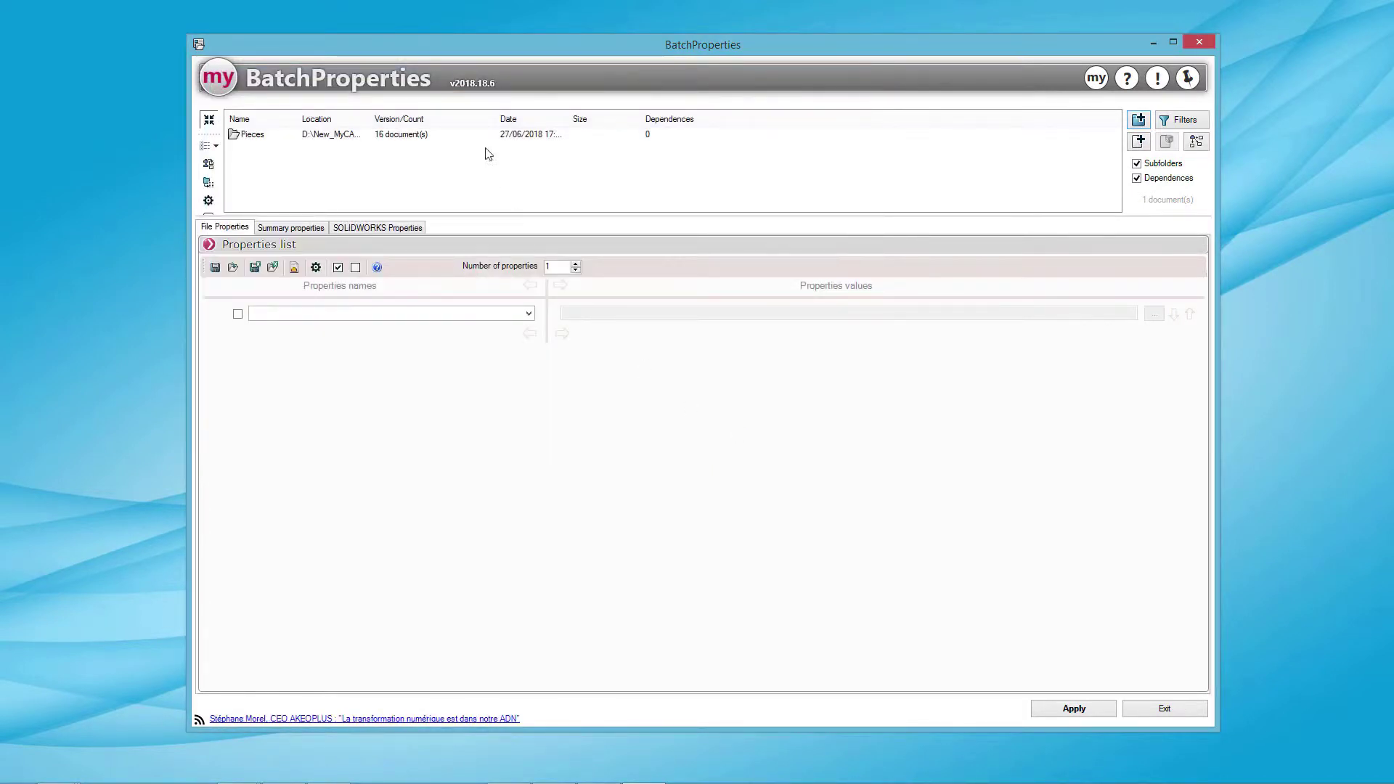
drag(493, 117, 512, 117)
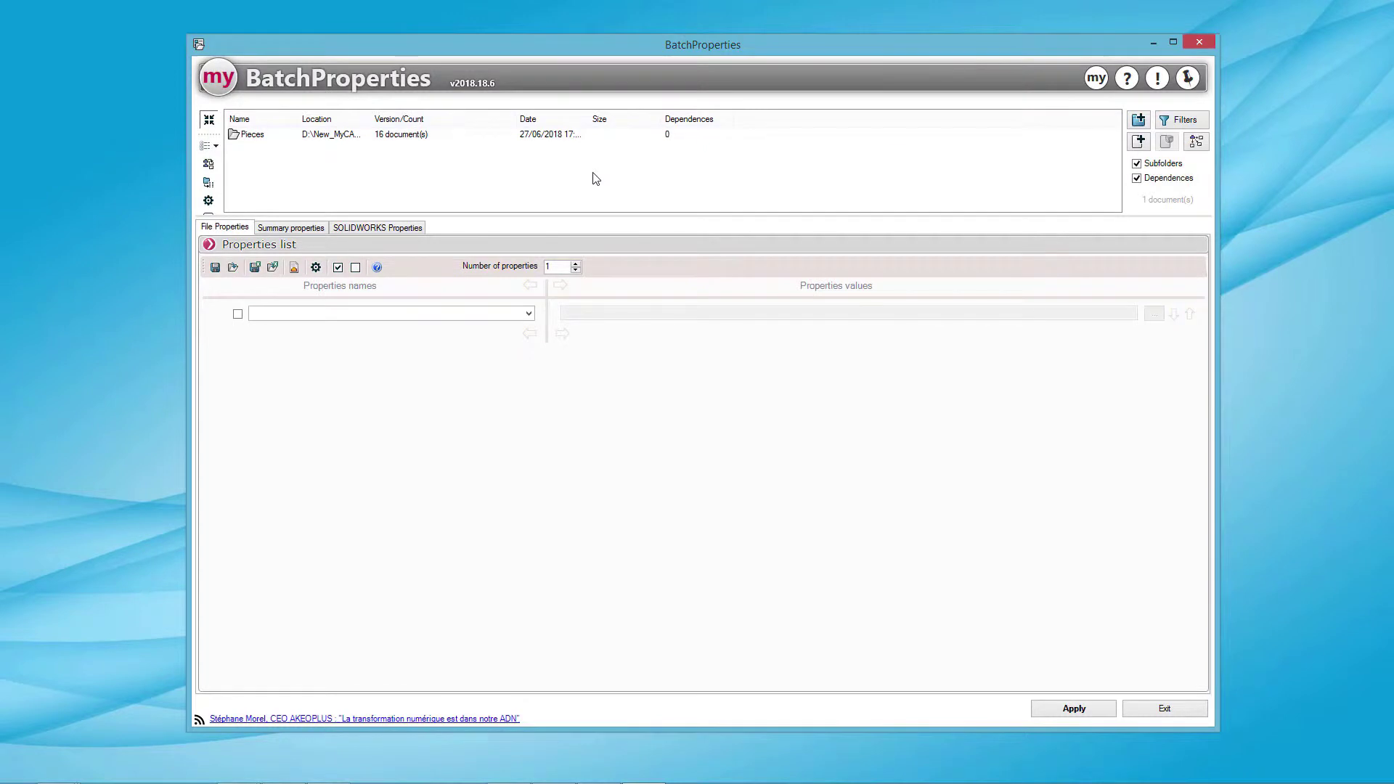
- Filter to Part (*.sldprt) files only, excluding drawings and assemblies, then set 7 property rows
click(1181, 124)
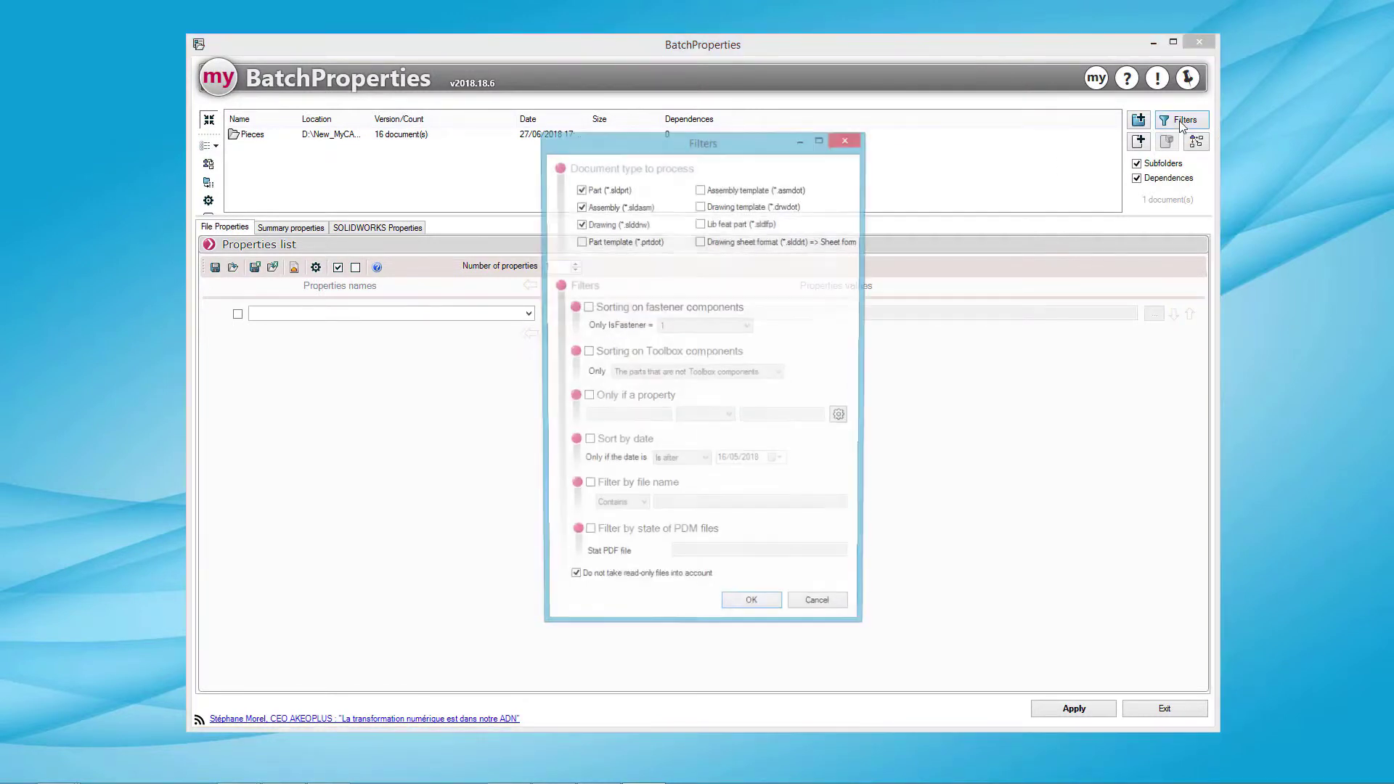
click(580, 225)
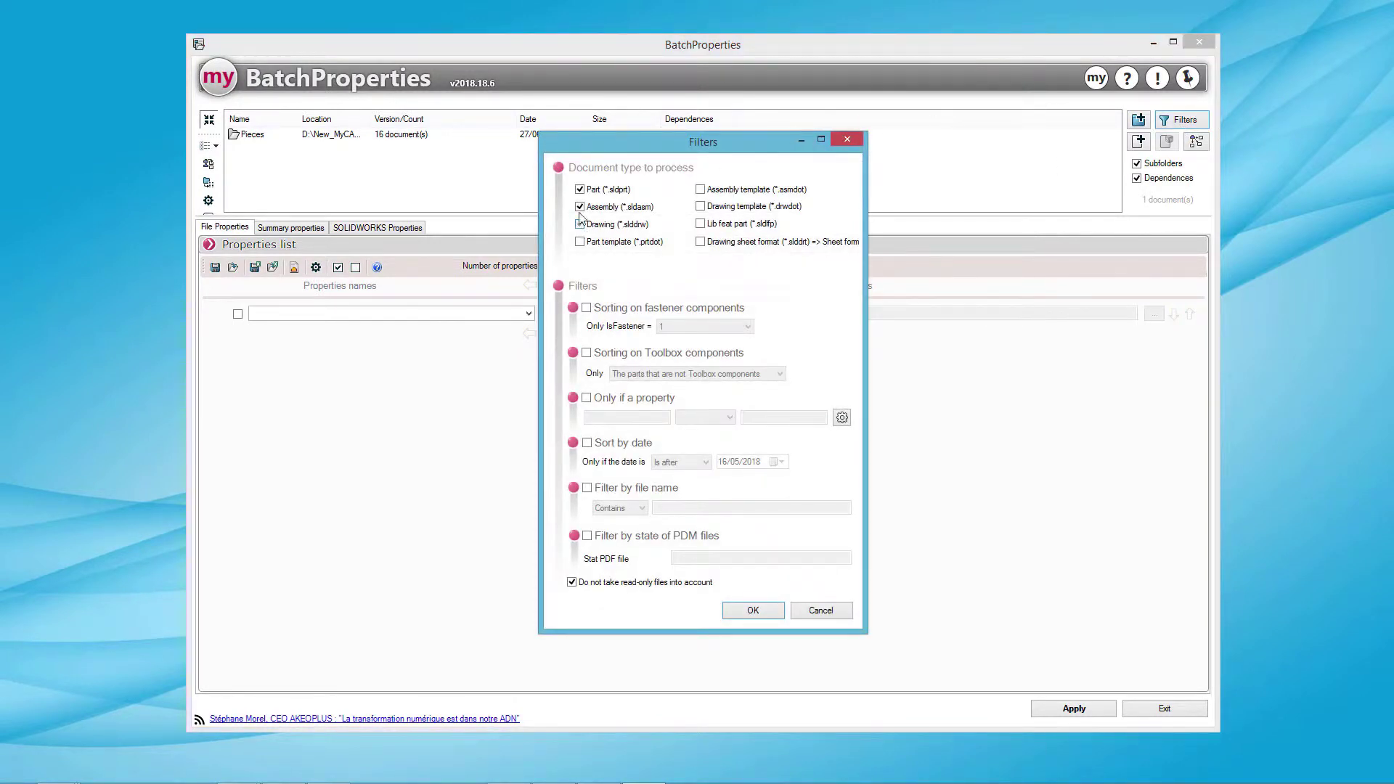
click(580, 207)
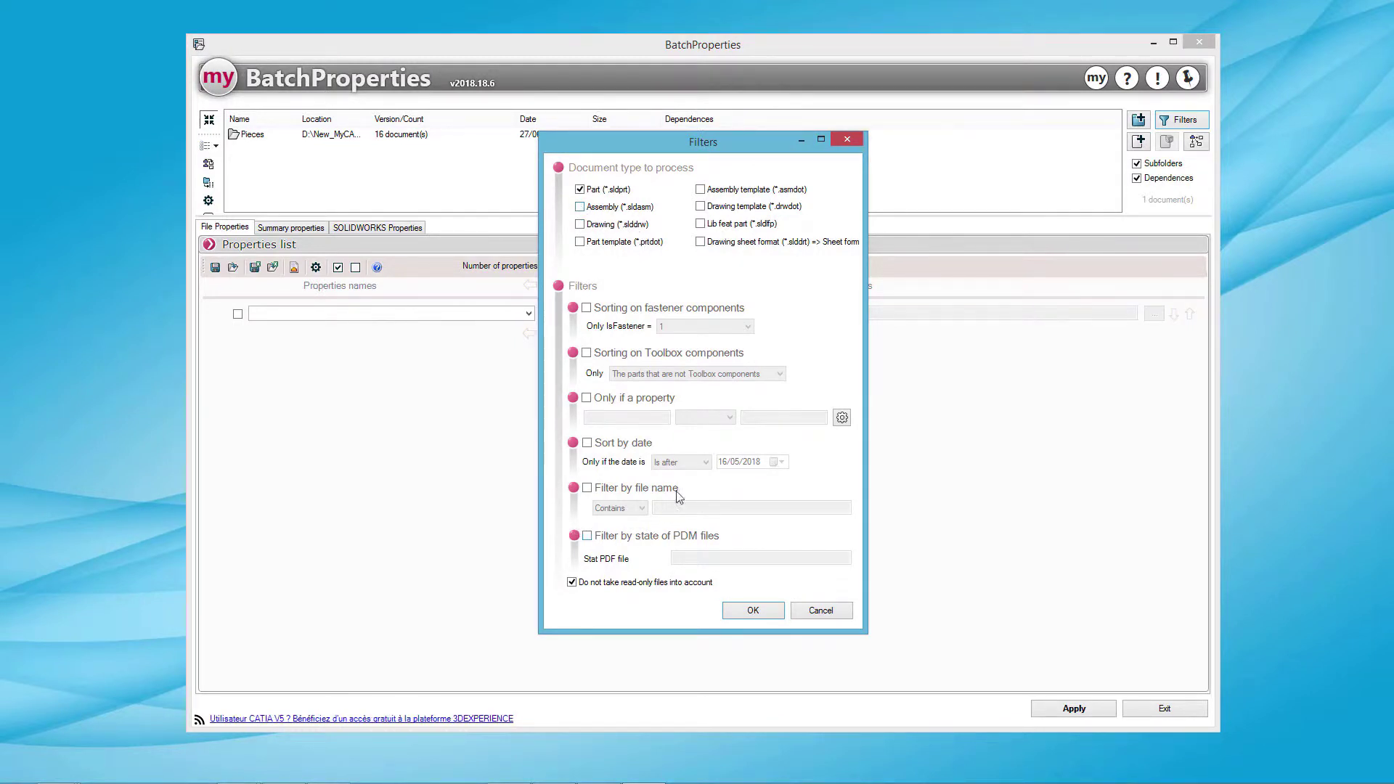
click(754, 612)
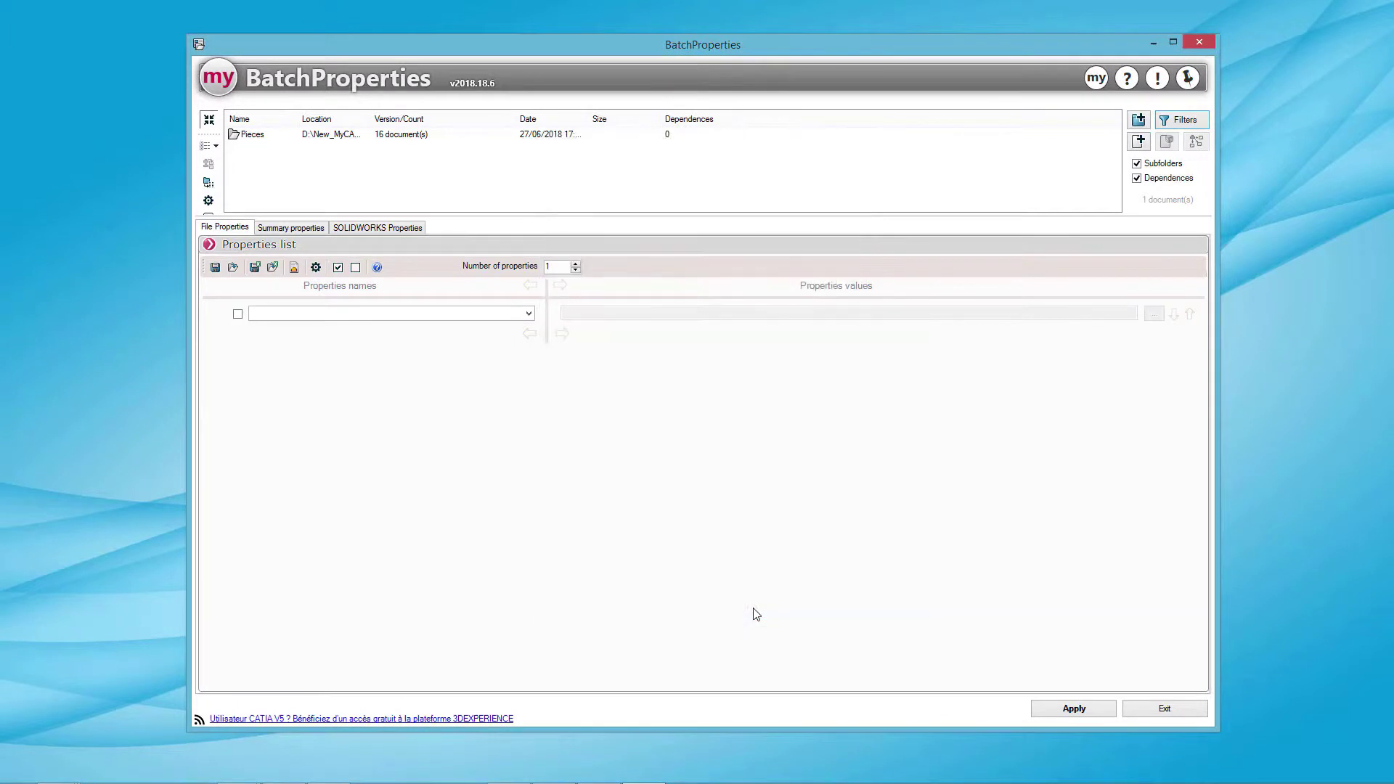
click(575, 264)
click(575, 264)
click(575, 264)
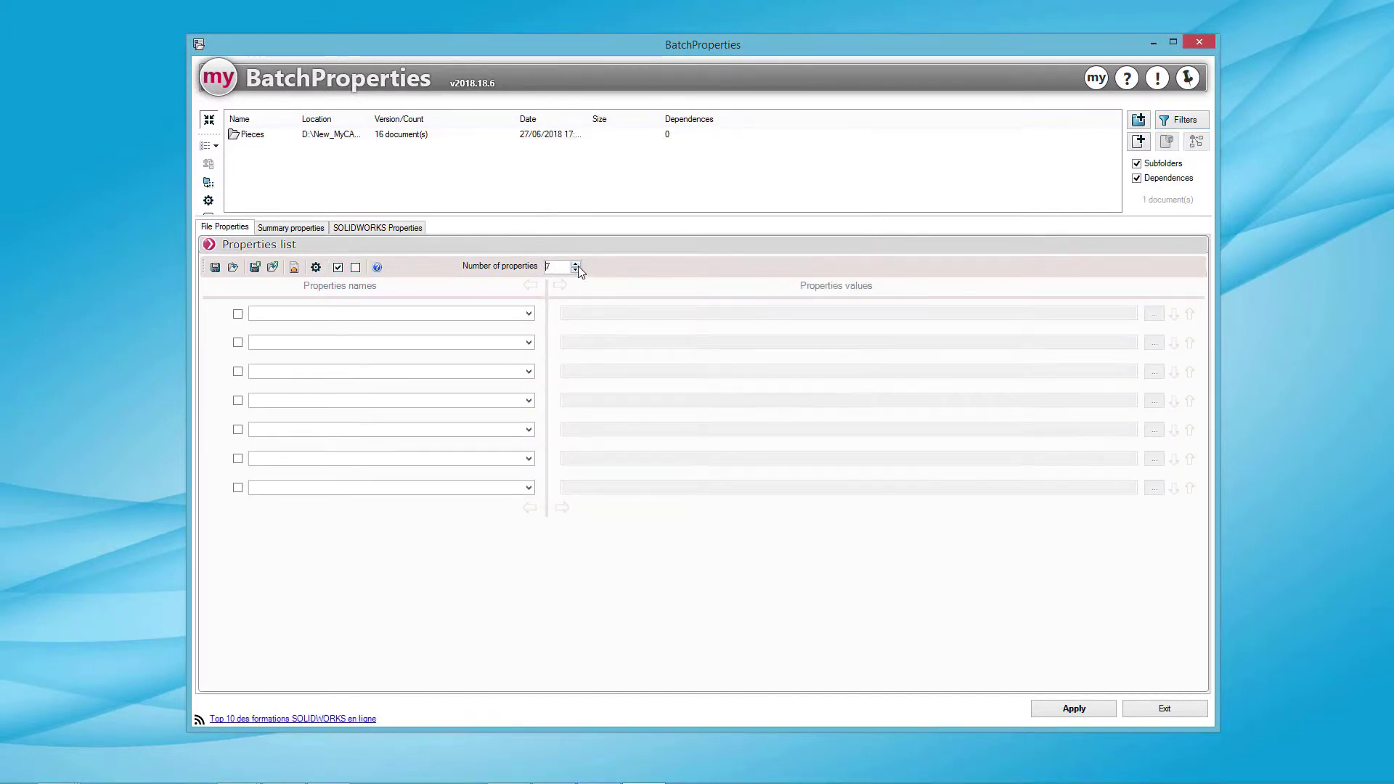
- Reset property rows to 1 and read the seven properties from 020-Barre de guidon.sldprt
click(575, 271)
click(576, 271)
click(576, 271)
click(576, 271)
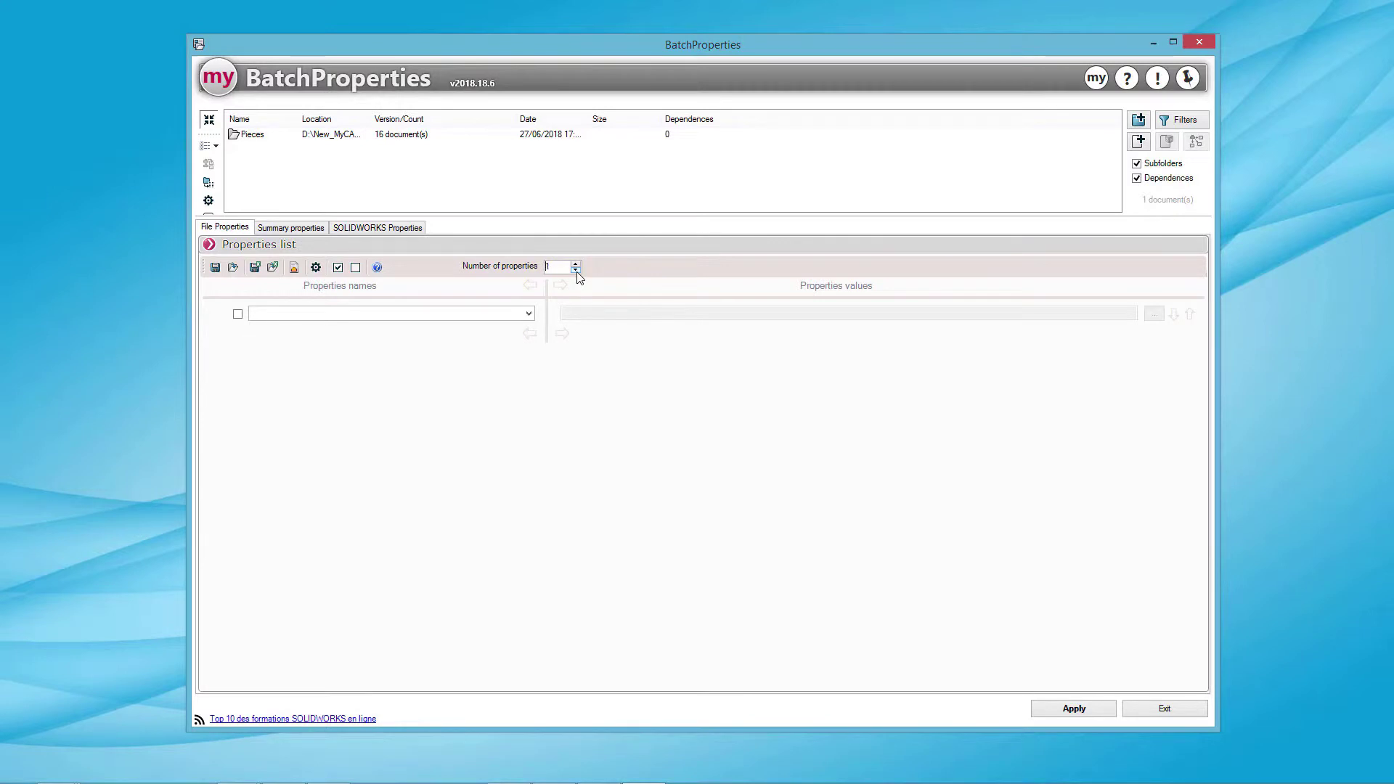
click(295, 268)
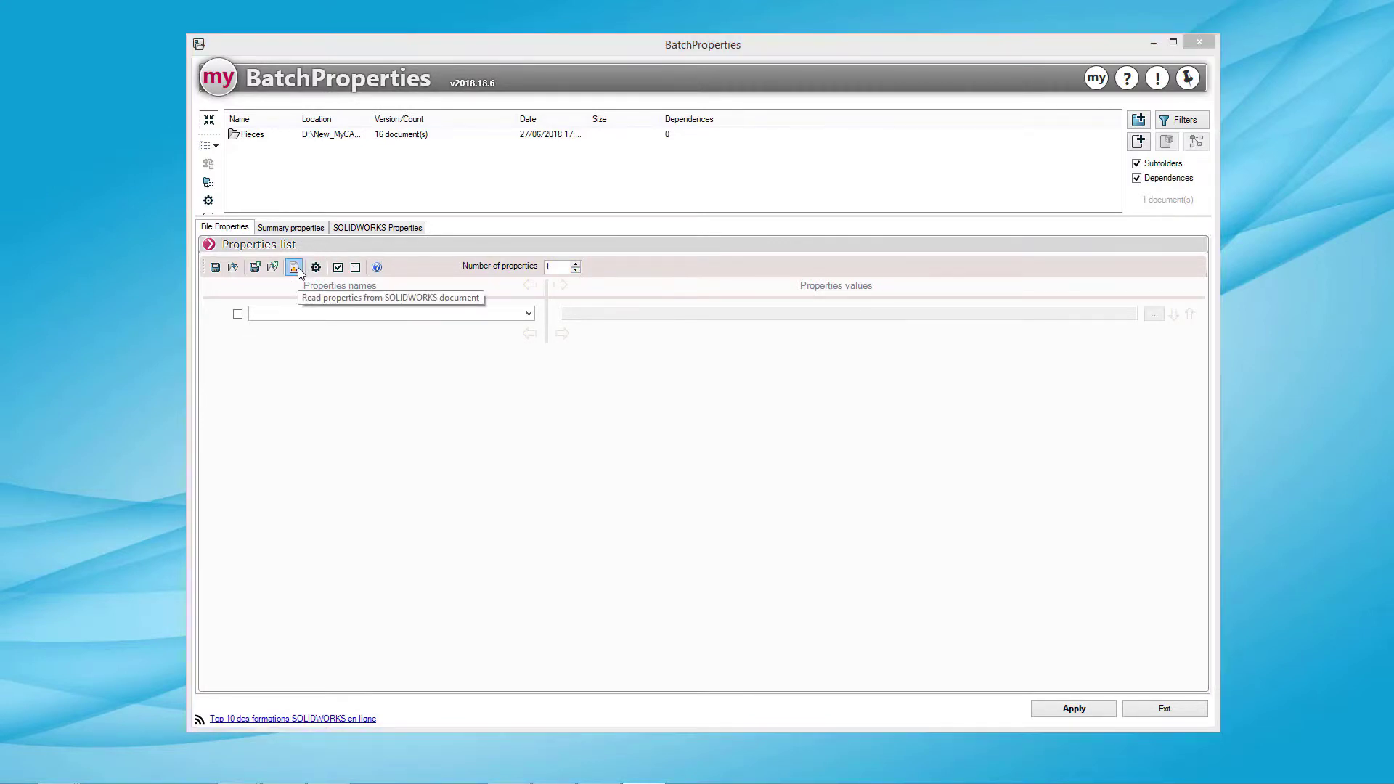
click(491, 192)
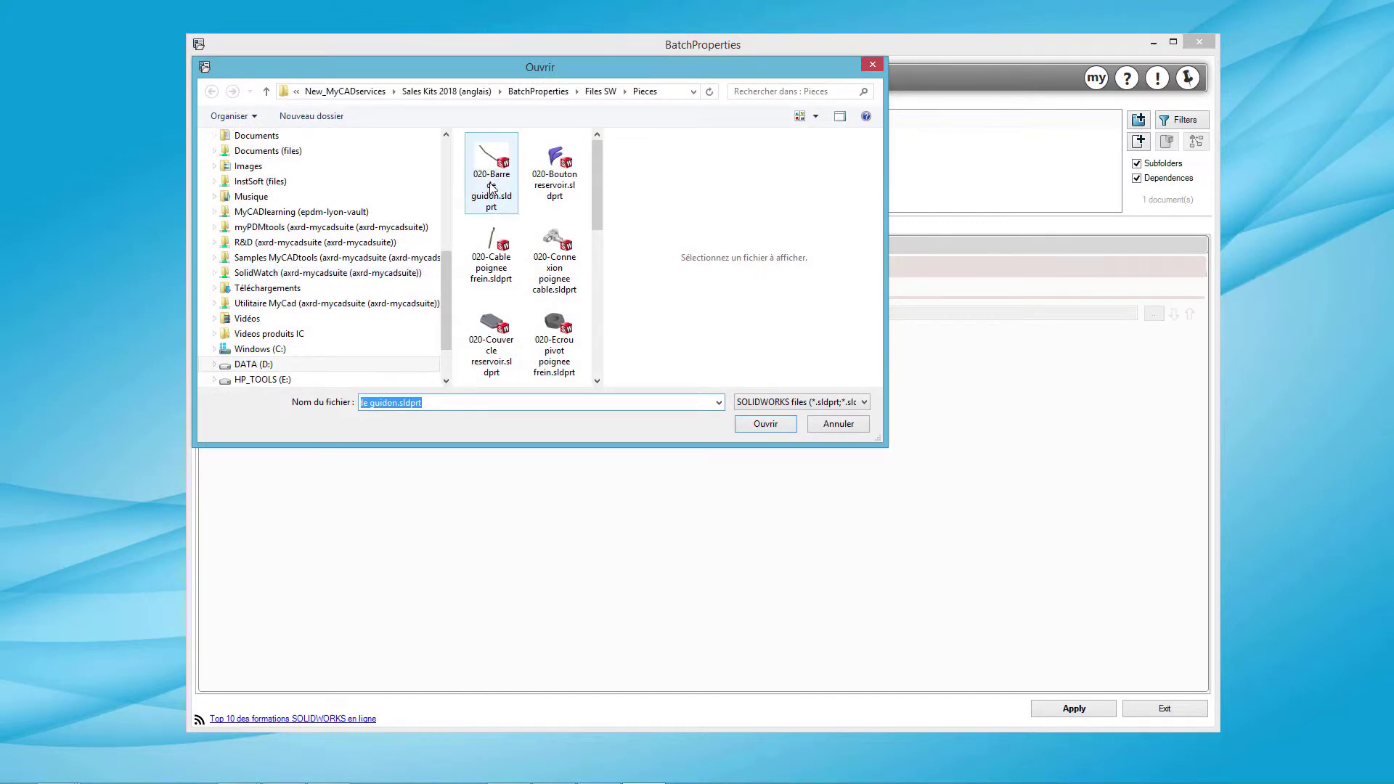
click(747, 421)
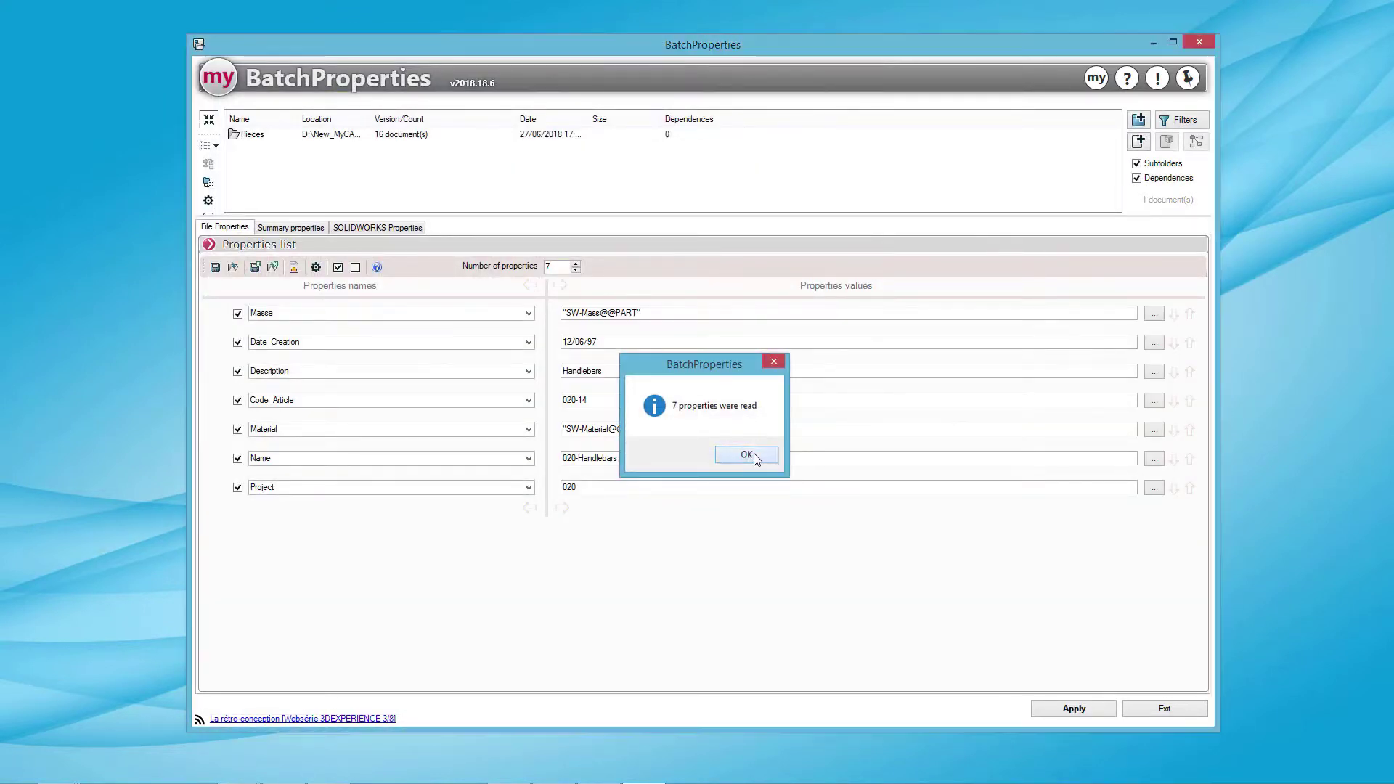
click(747, 455)
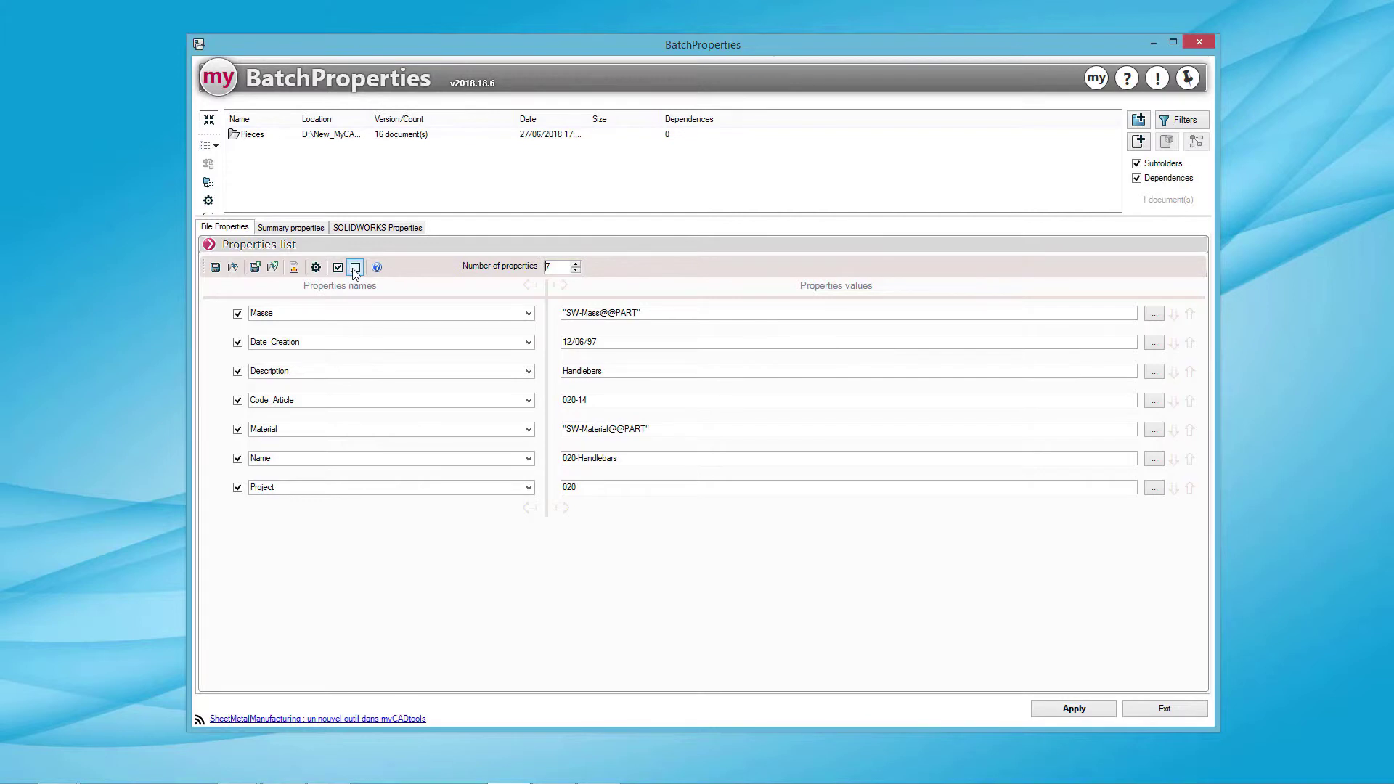
- Include all filled-in properties in the batch and change the Project value to 040
click(355, 268)
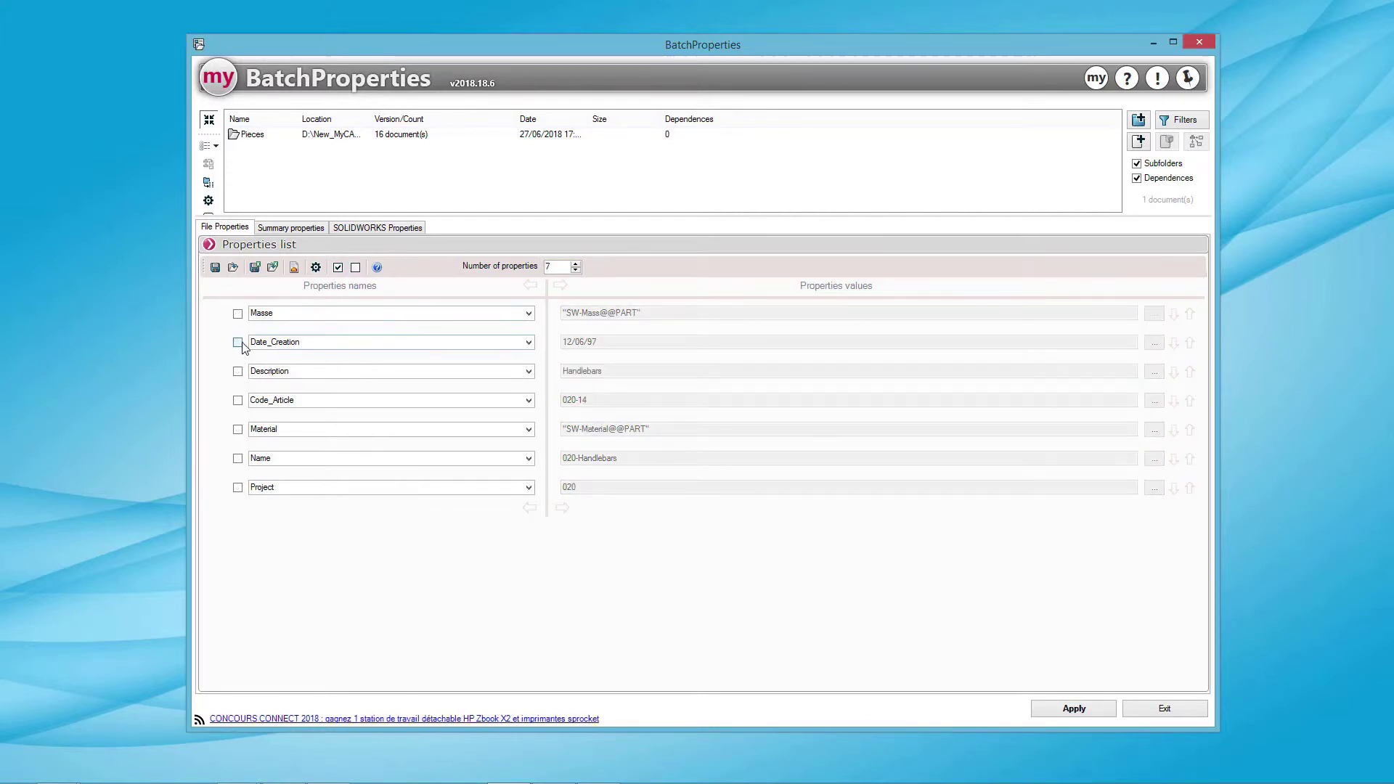
click(239, 343)
click(237, 371)
click(338, 268)
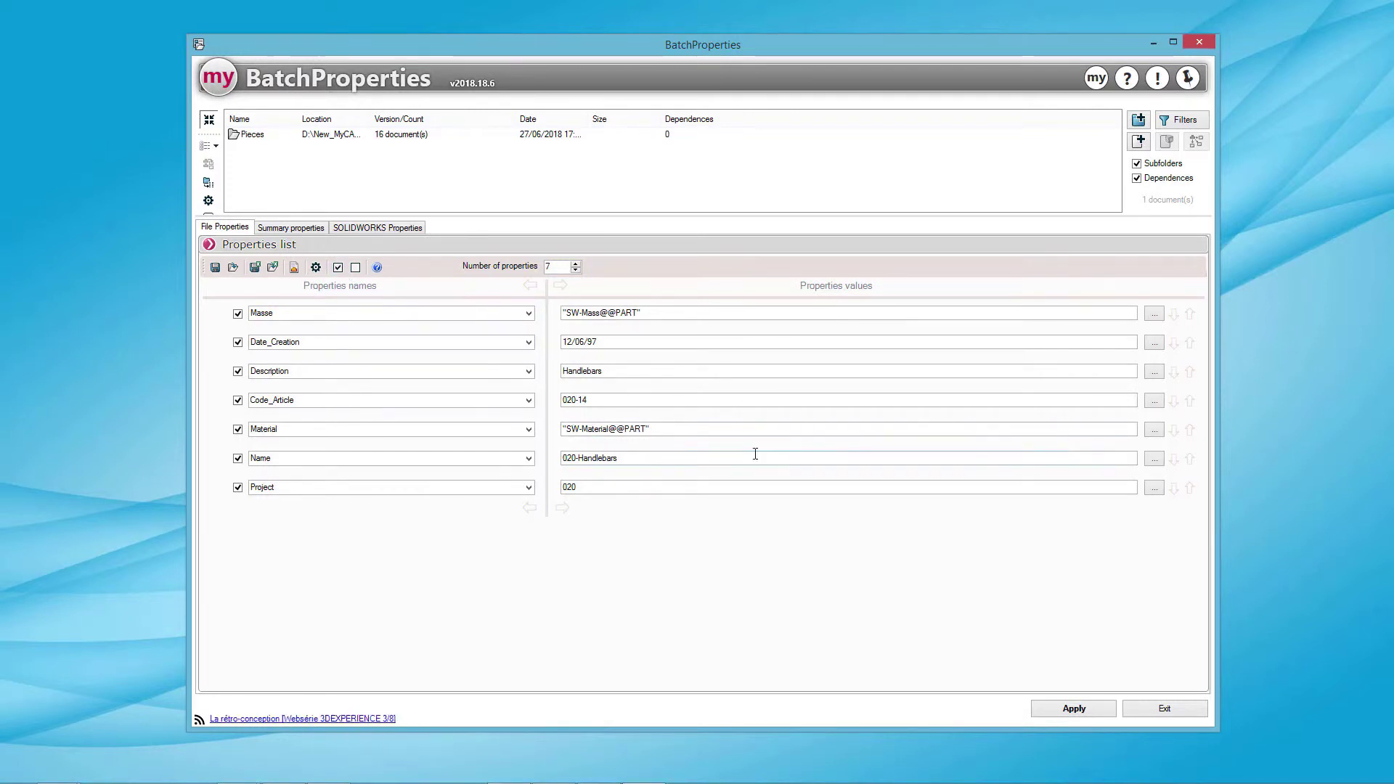
drag(599, 485, 551, 488)
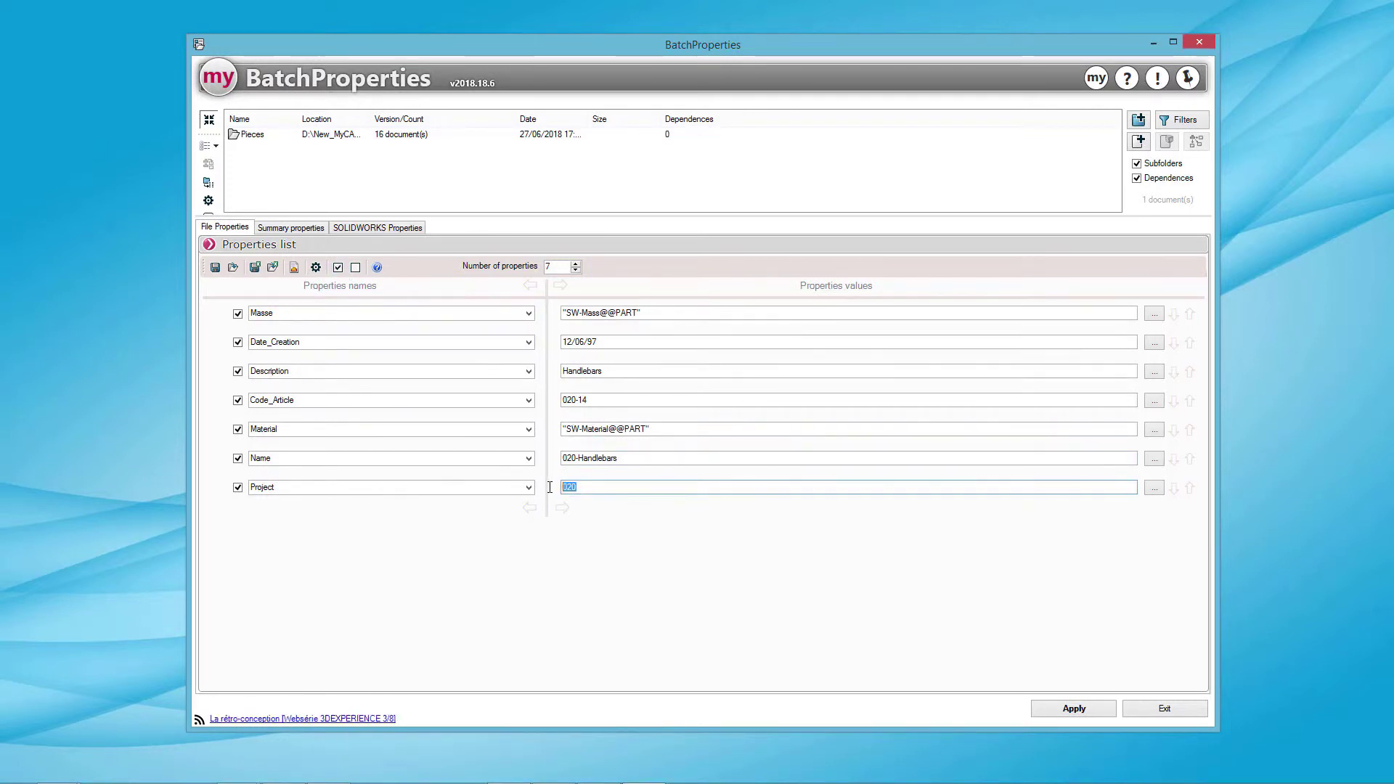
text(0)
- Add an eighth property, Customer, with the value Visiativ
click(576, 264)
click(279, 518)
text(C)
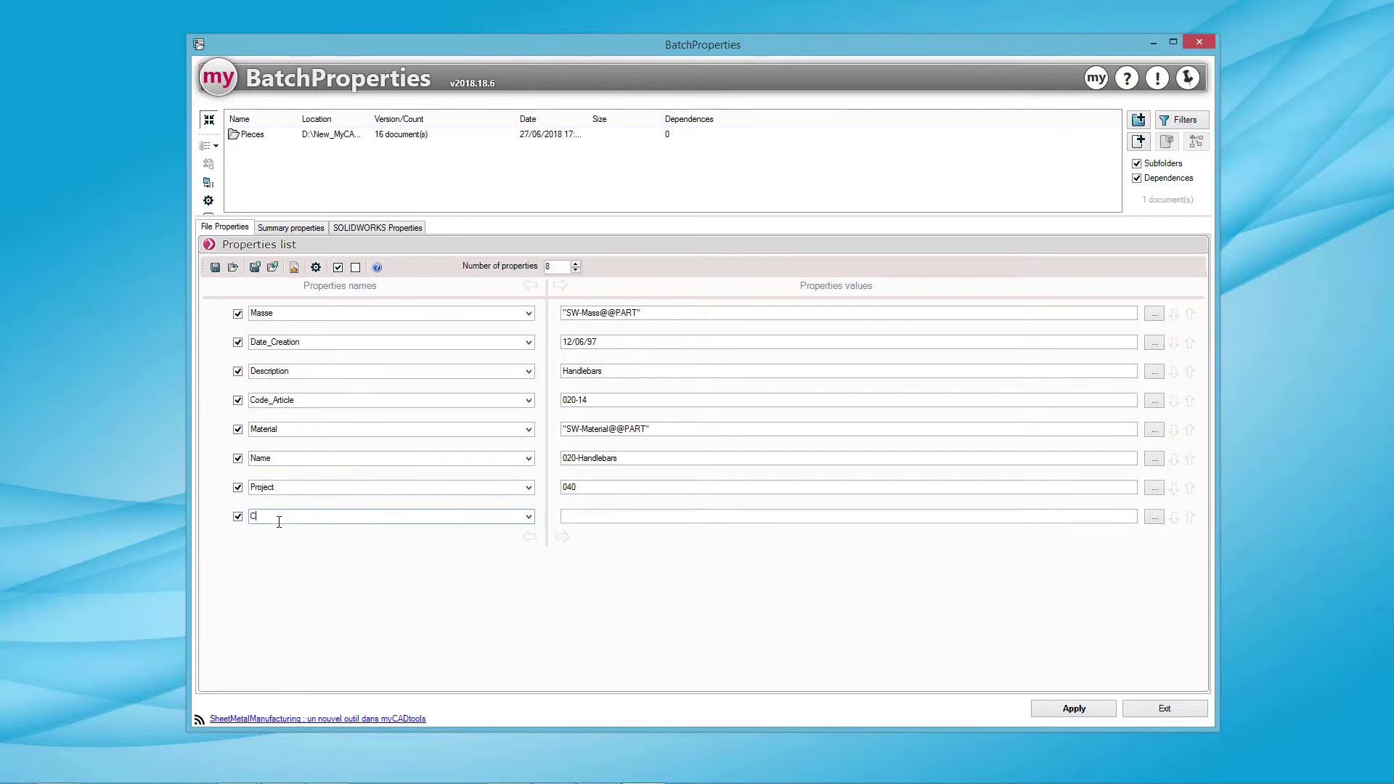
text(ustomer)
click(604, 517)
text(Visiativ)
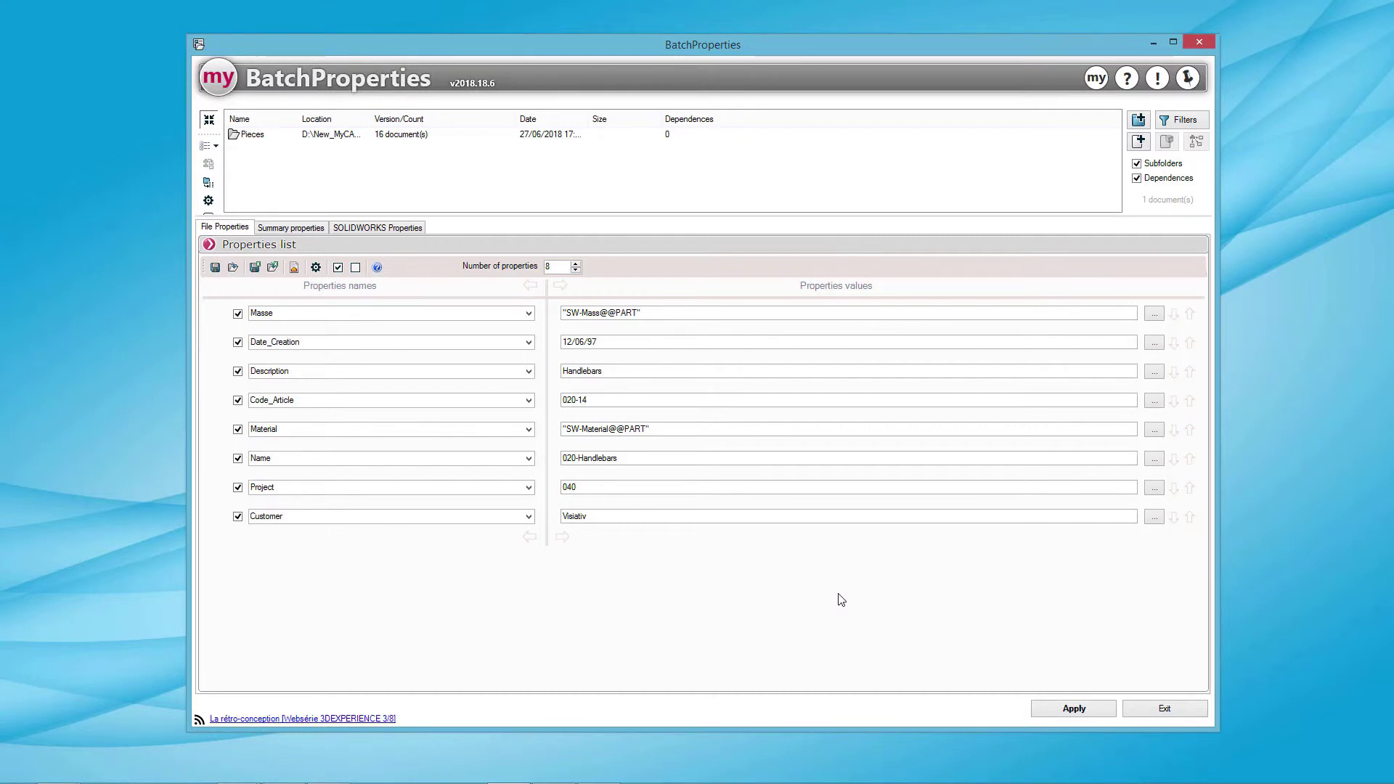
- Apply the properties to all 16 part files and review the processing log report
click(1075, 708)
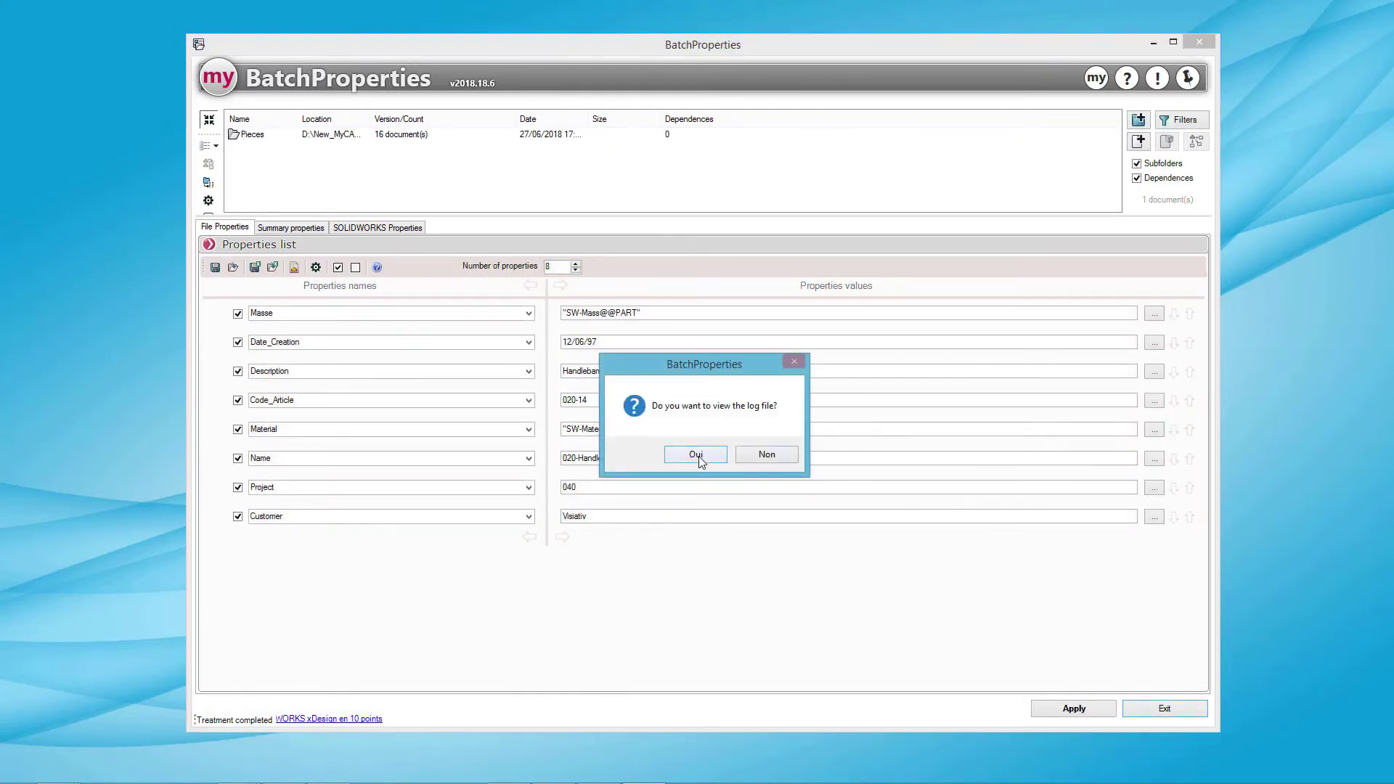
click(696, 455)
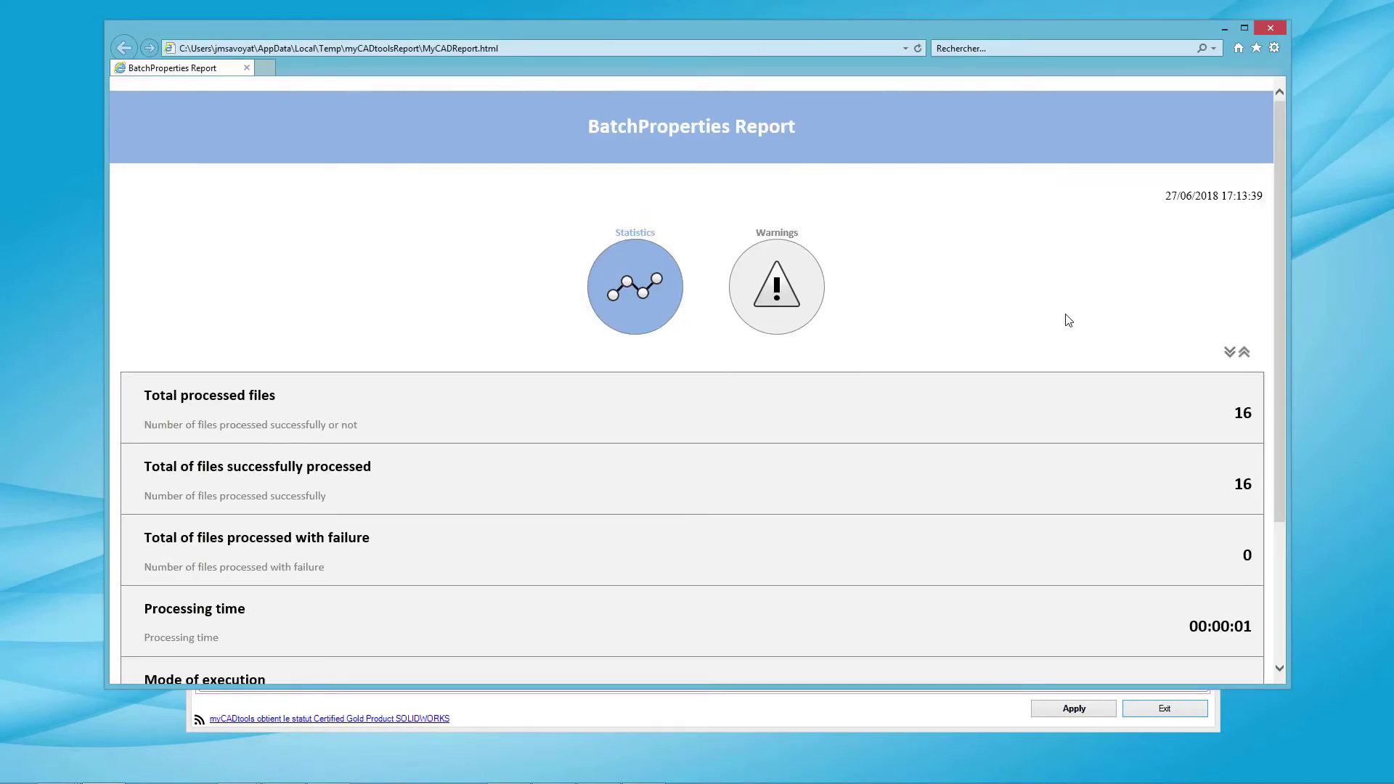
scroll(1067, 320, down, 3)
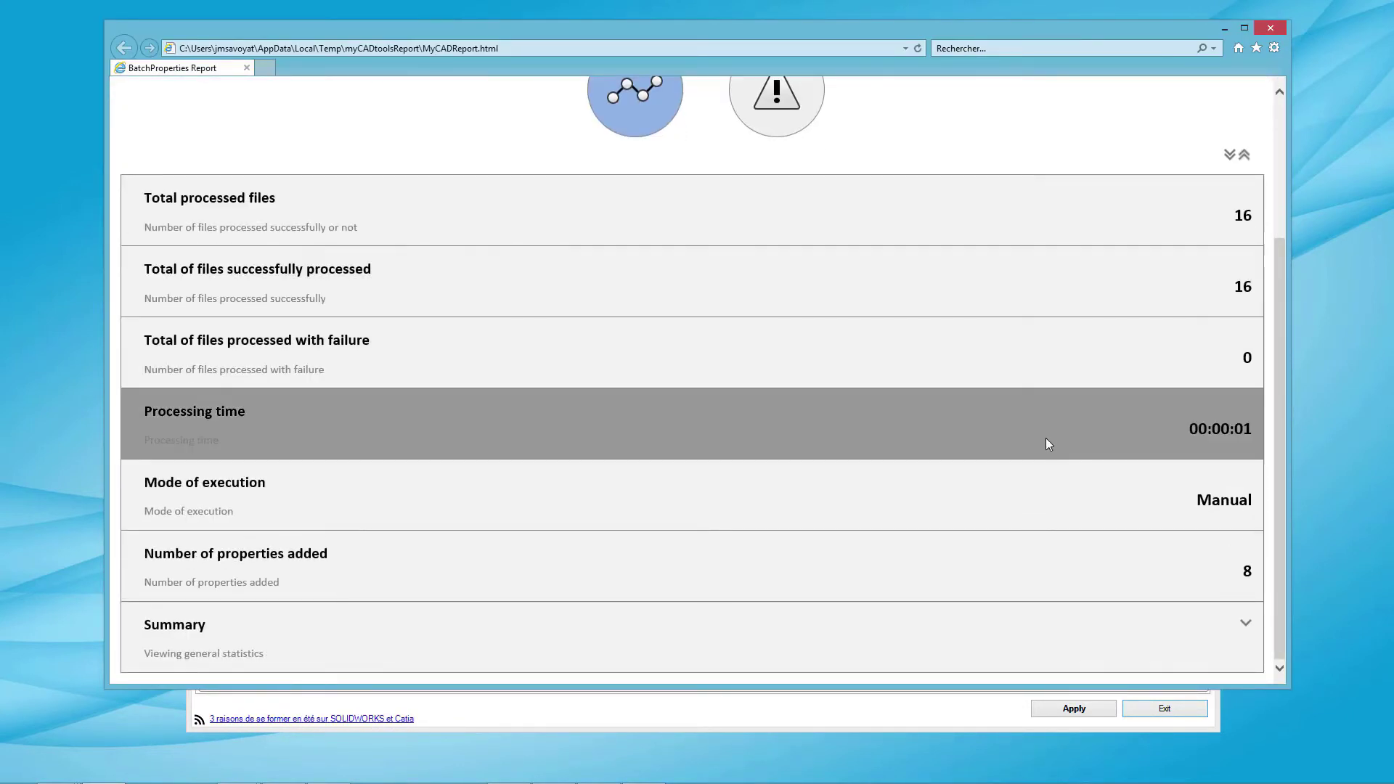
scroll(1039, 485, up, 3)
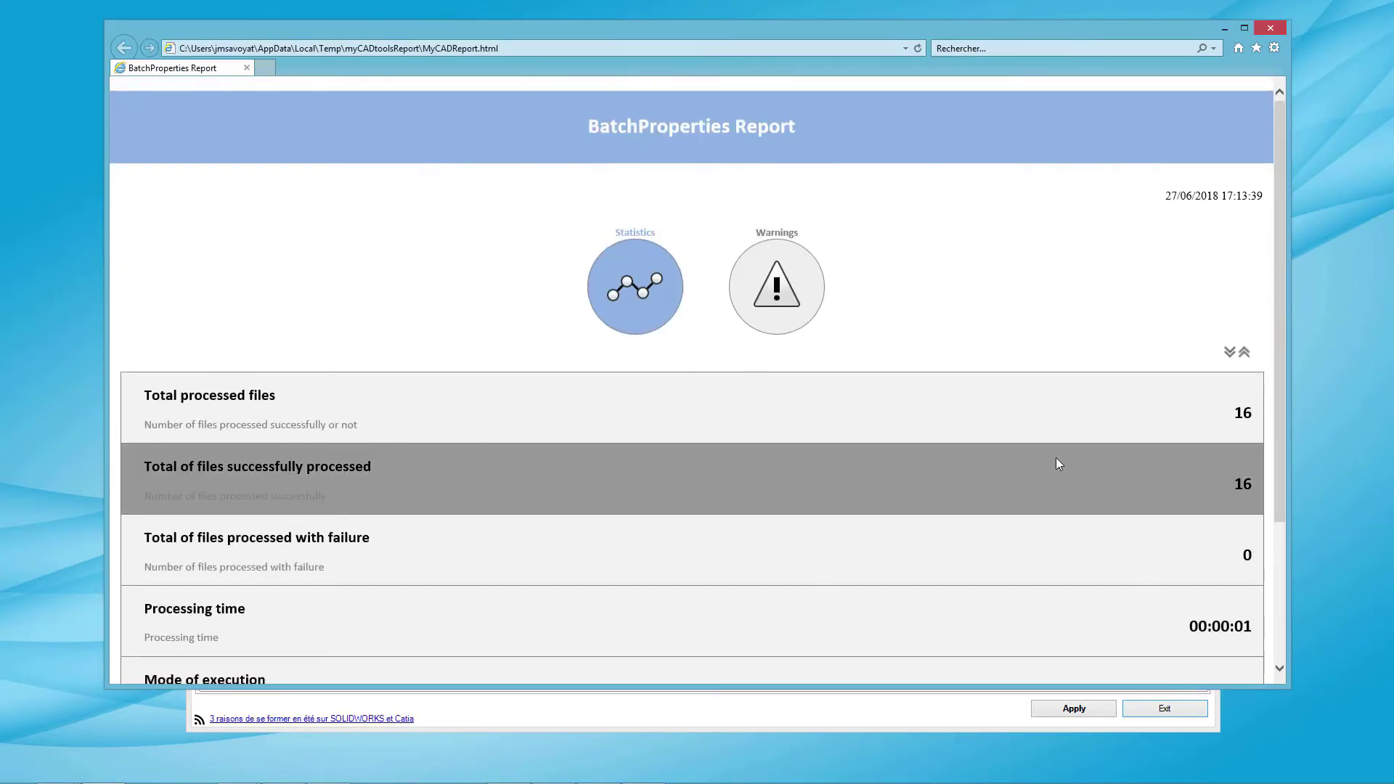
click(1270, 30)
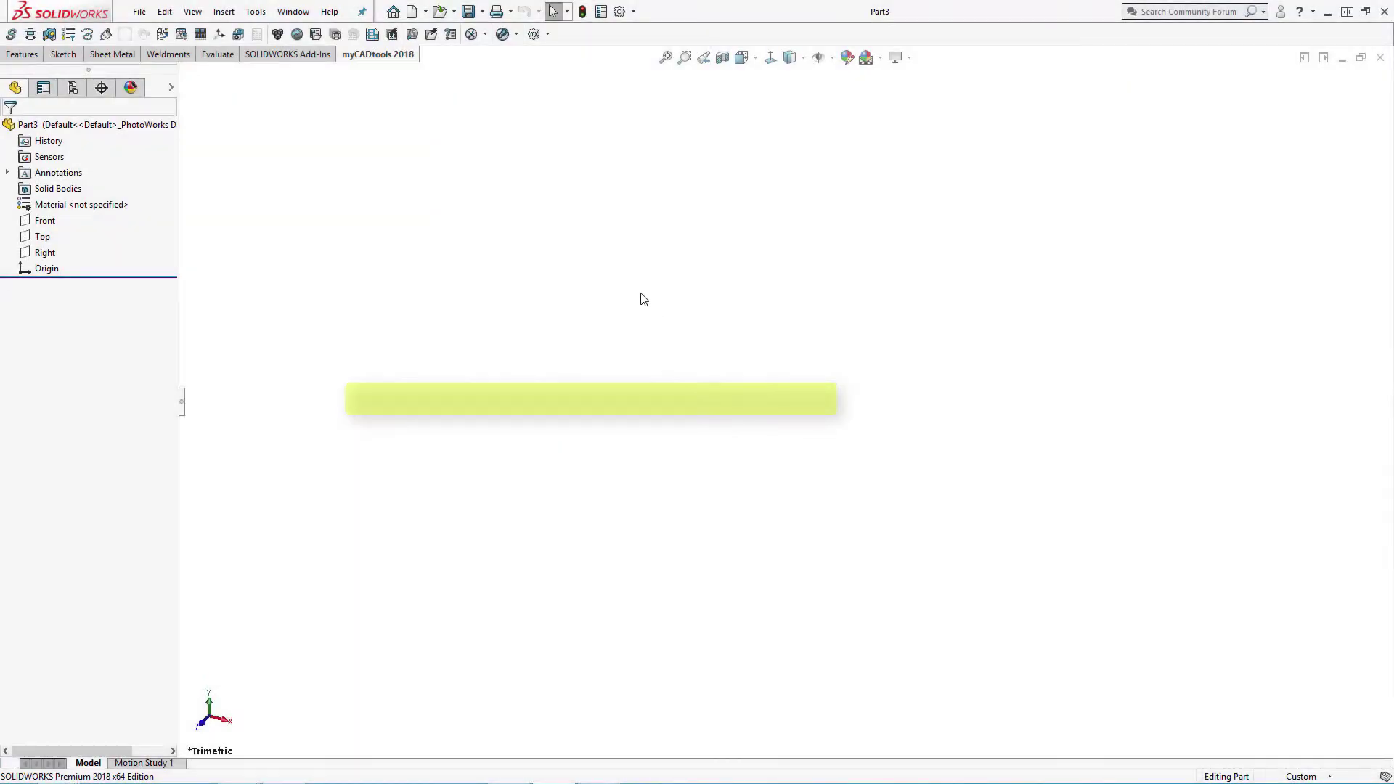
- Open the 020-Connexion poignee cable part and confirm its Project 040 and Customer Visiativ properties
click(440, 11)
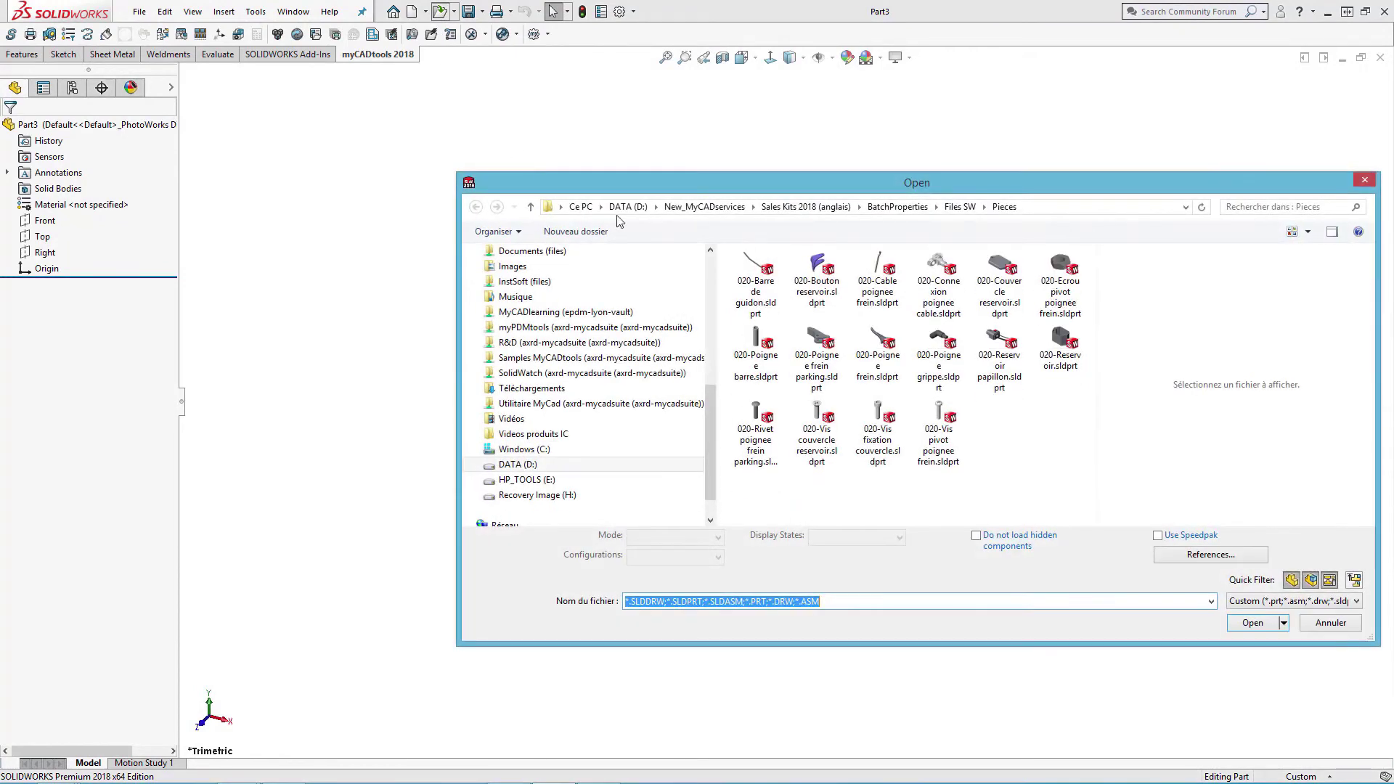
double_click(938, 279)
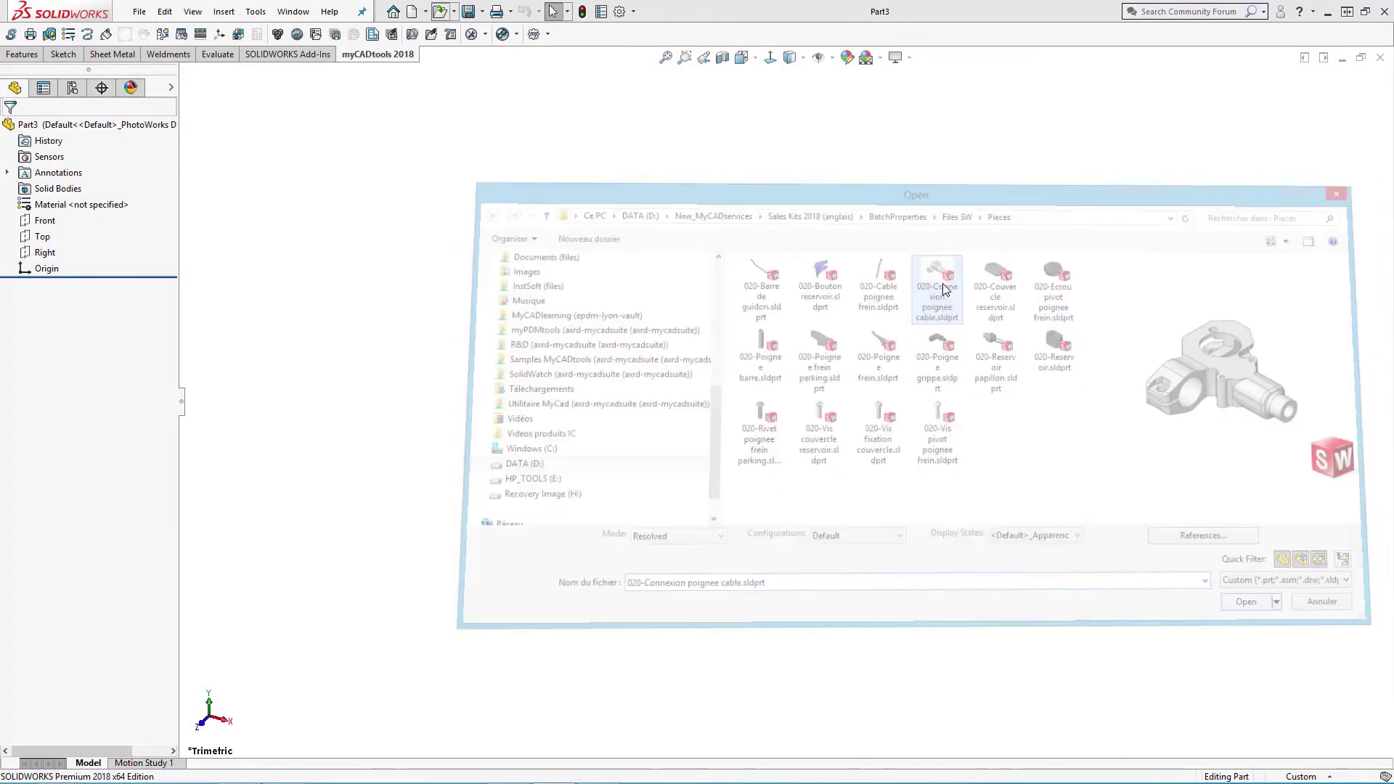
click(603, 13)
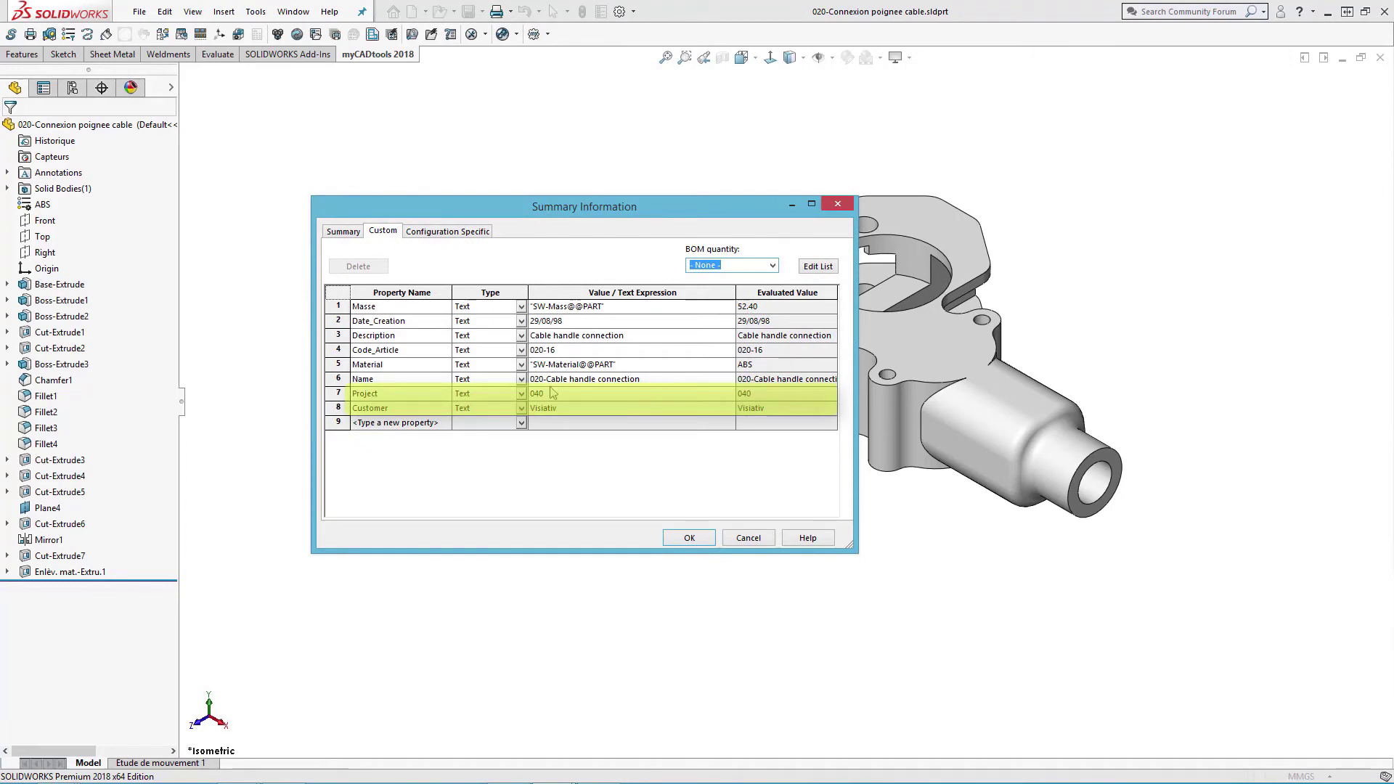
click(748, 538)
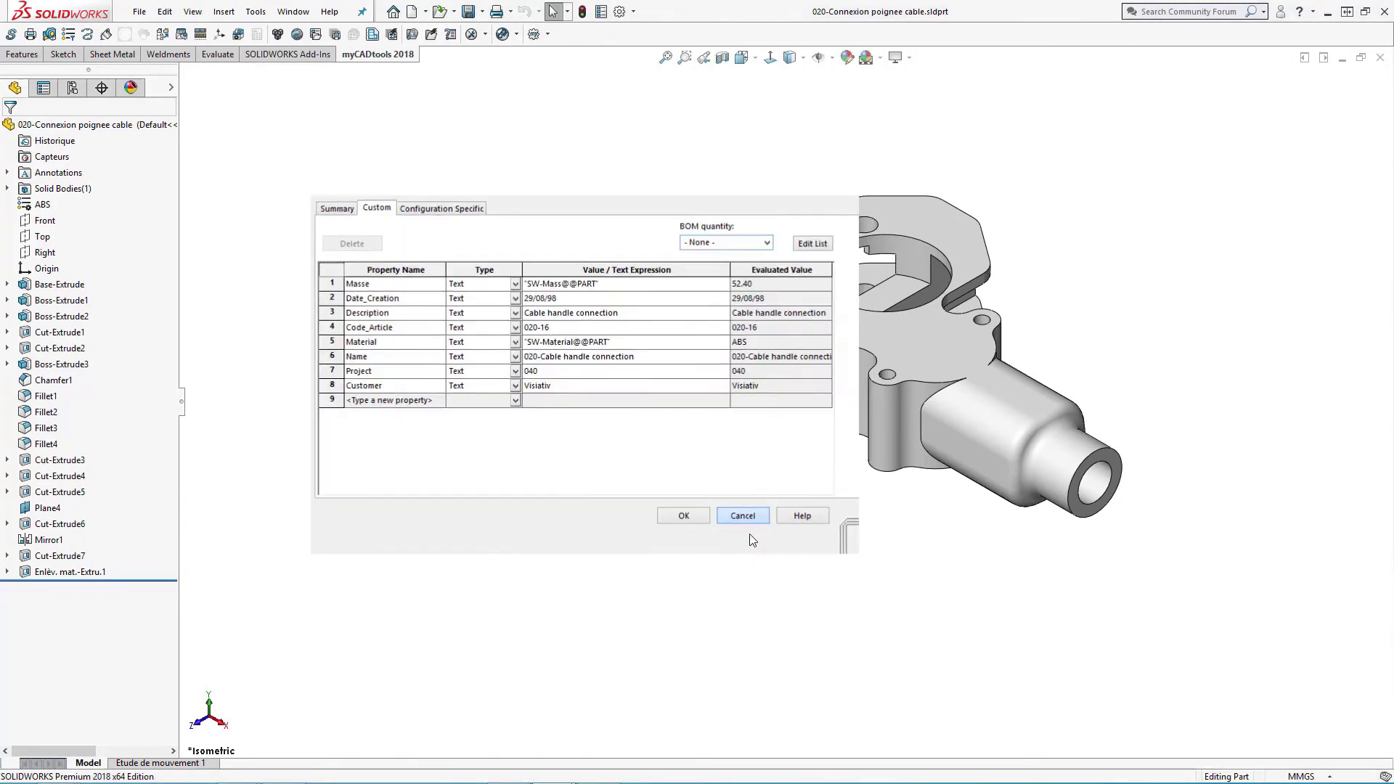
click(443, 12)
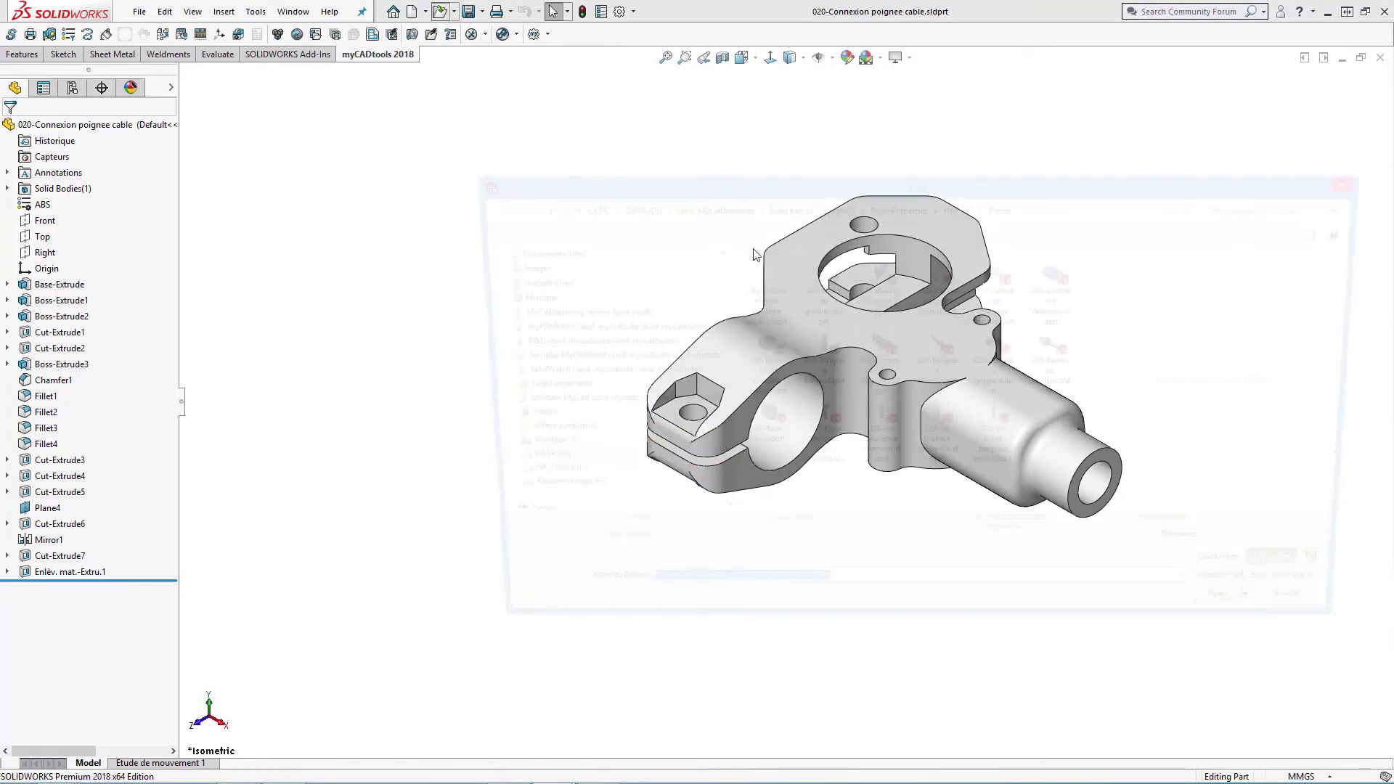
- Open 020-Vis fixation couvercle.sldprt and confirm it also shows Project 040 and Customer Visiativ
double_click(930, 454)
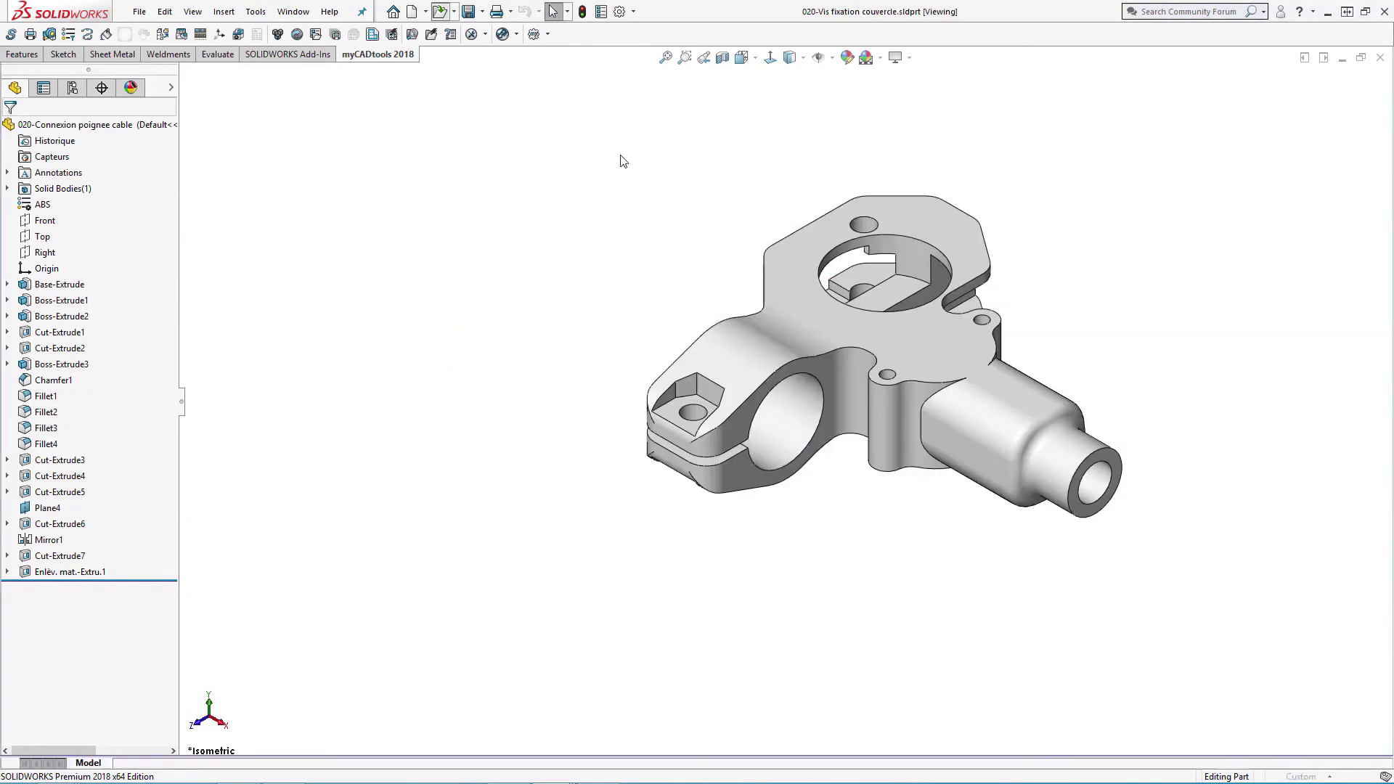
click(597, 13)
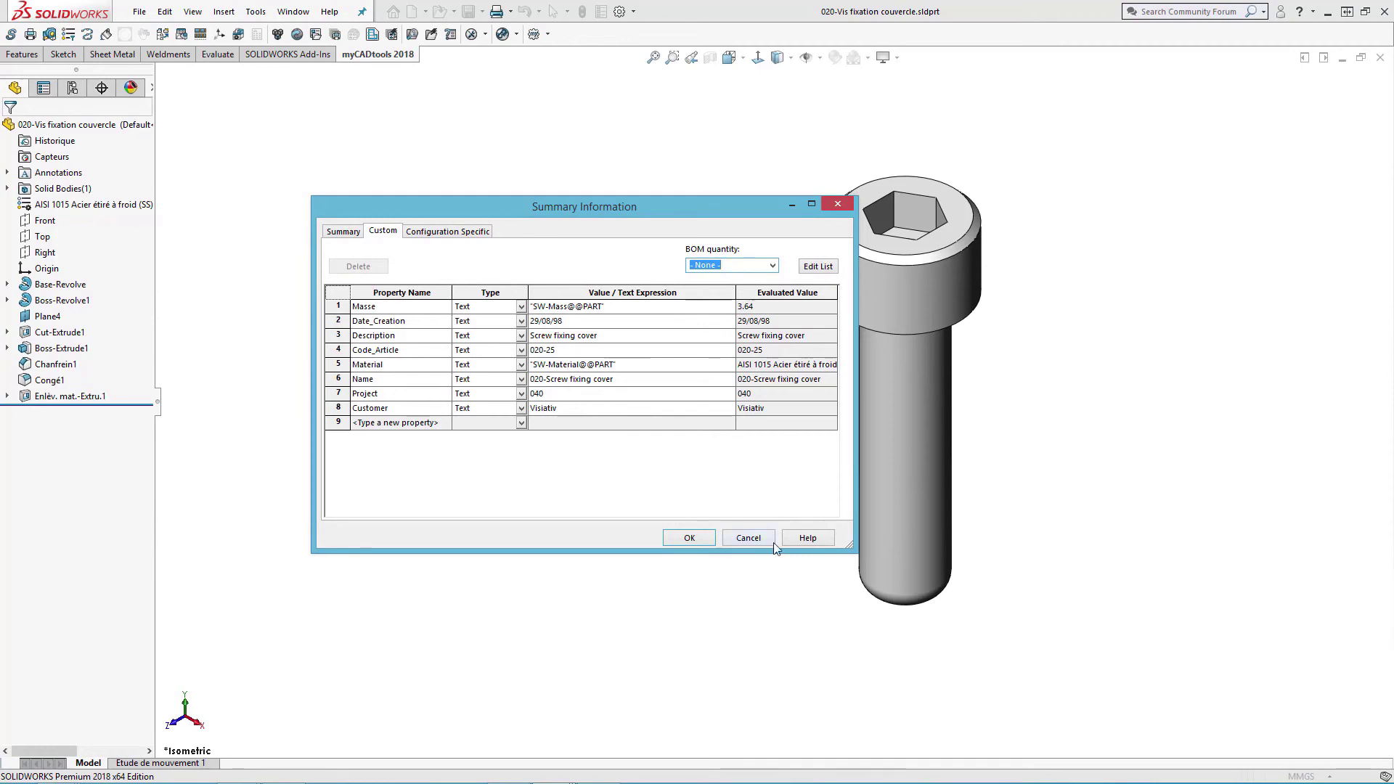
click(749, 538)
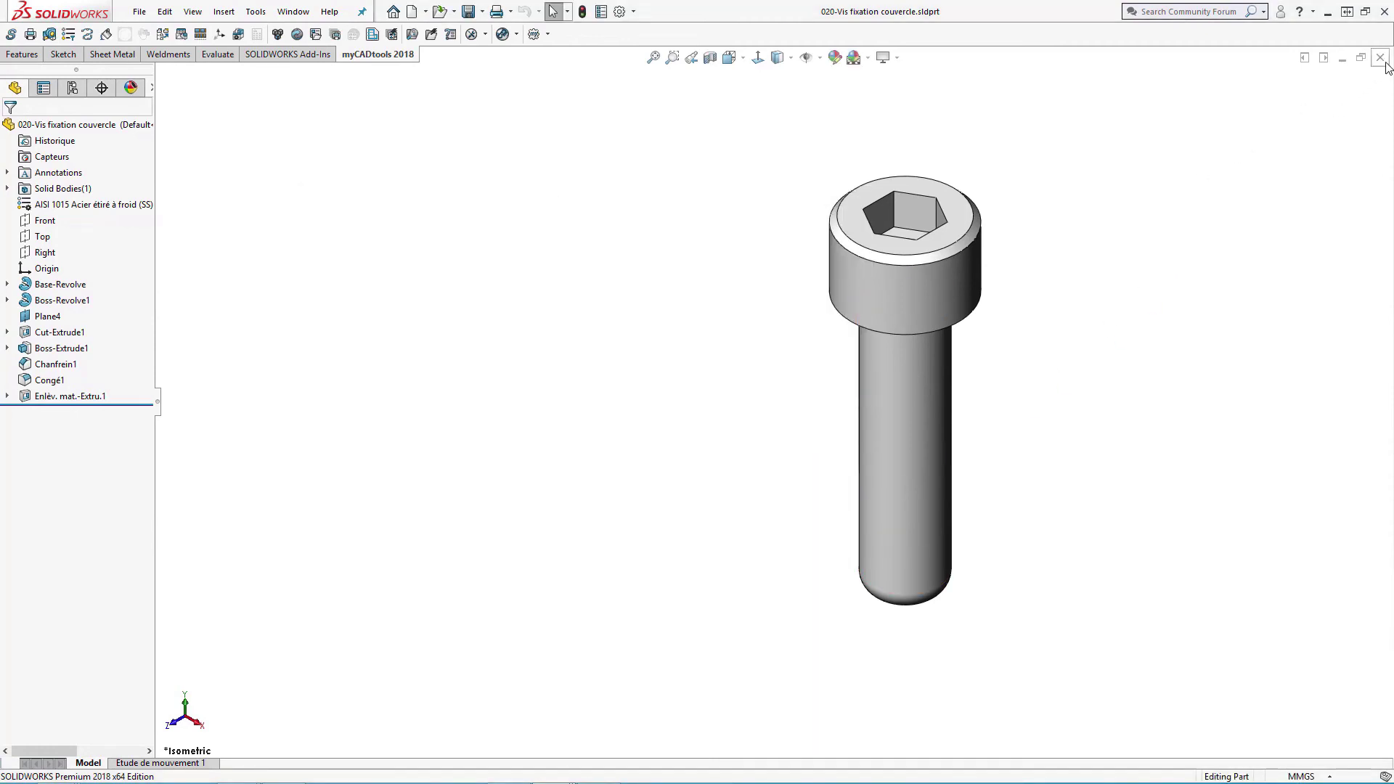